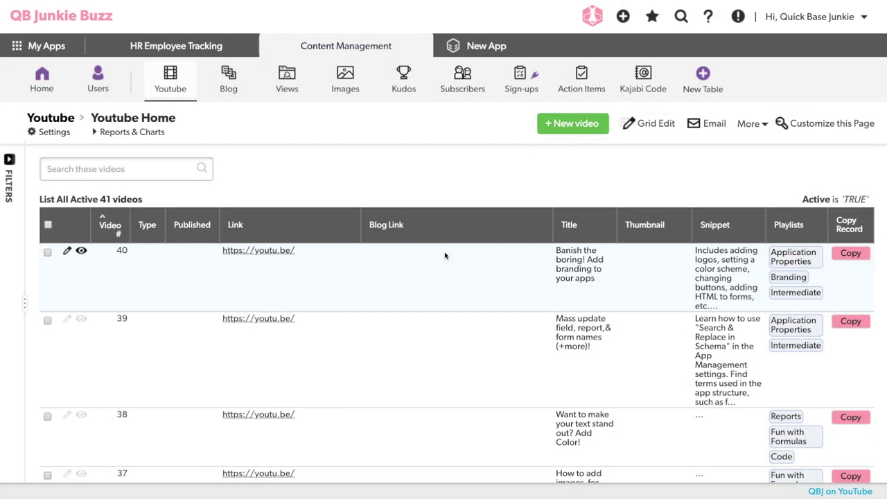
Step: Open the record for video 36 in the YouTube report, then switch to the HR Employee Tracking app
scroll(444, 256, "down", 1)
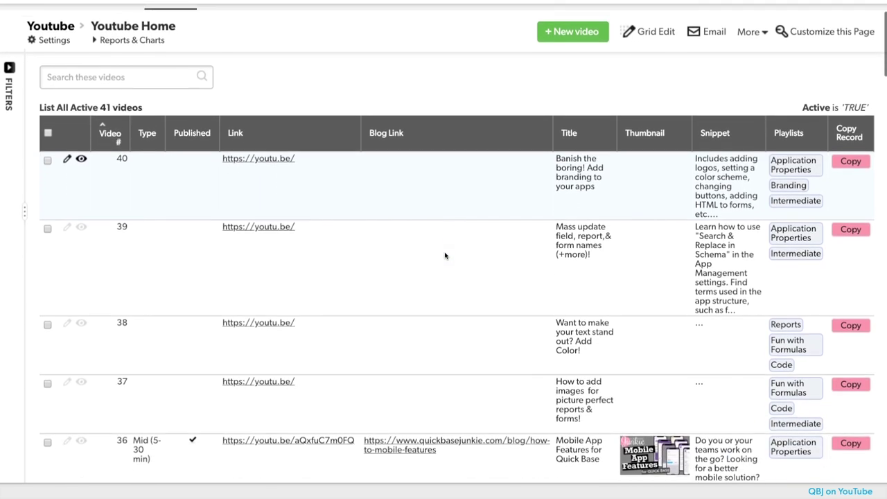
scroll(445, 255, "down", 2)
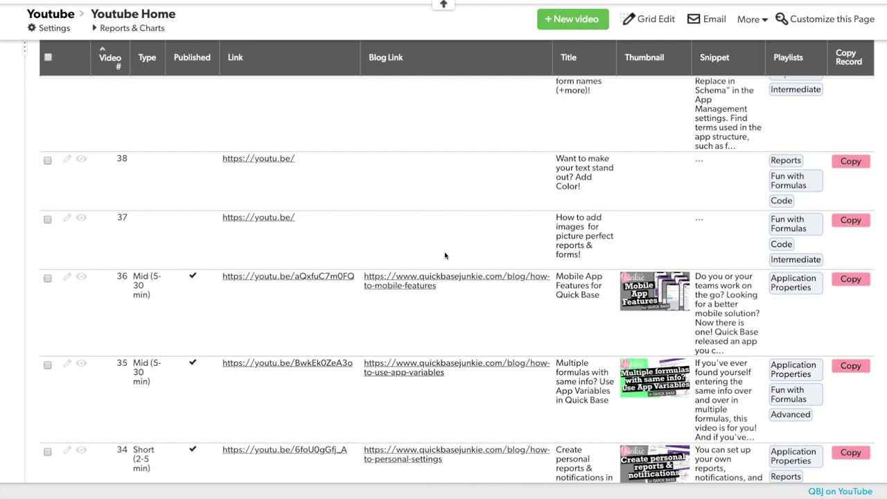
scroll(445, 256, "down", 2)
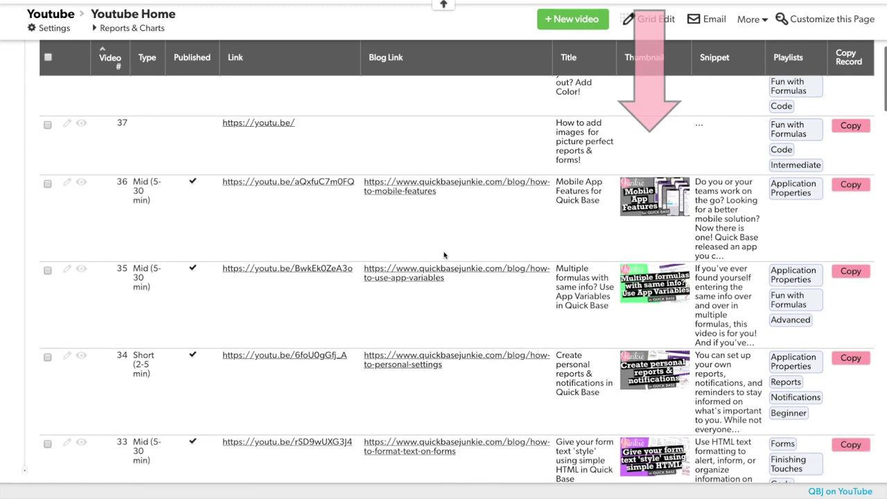
scroll(443, 255, "down", 1)
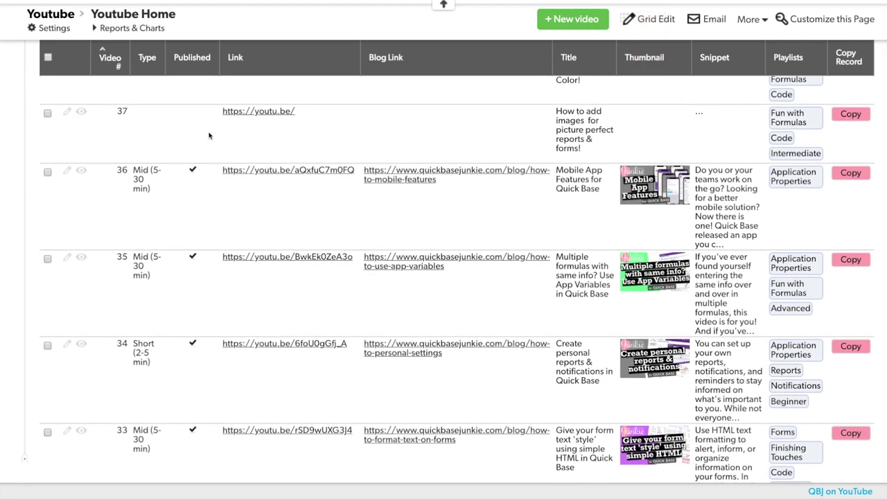
left_click(81, 171)
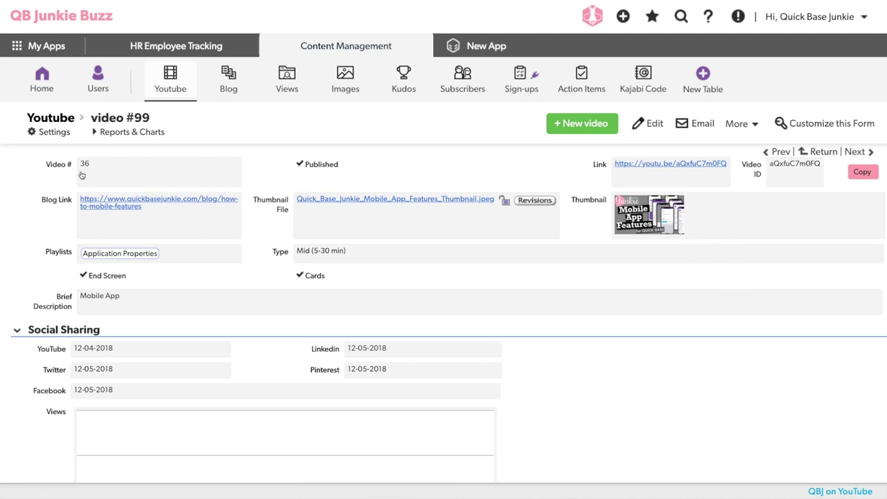
left_click(152, 45)
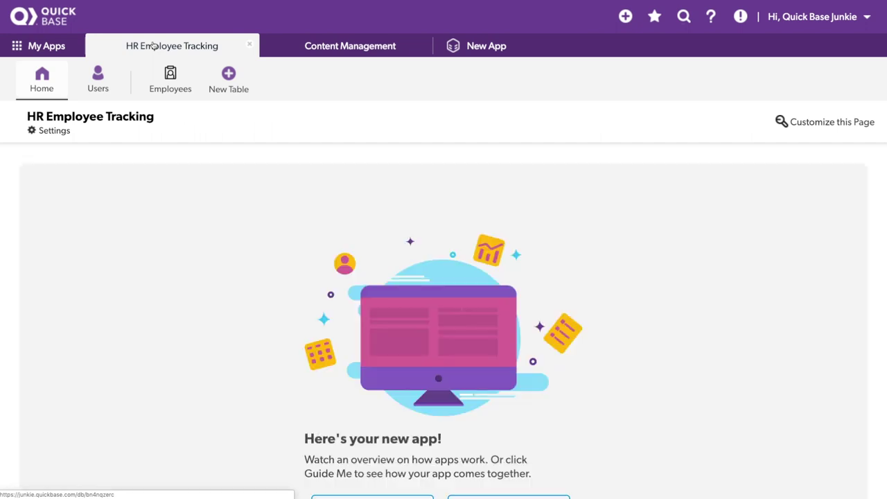
Step: Open the Employees table to list all 301 employee records
left_click(165, 80)
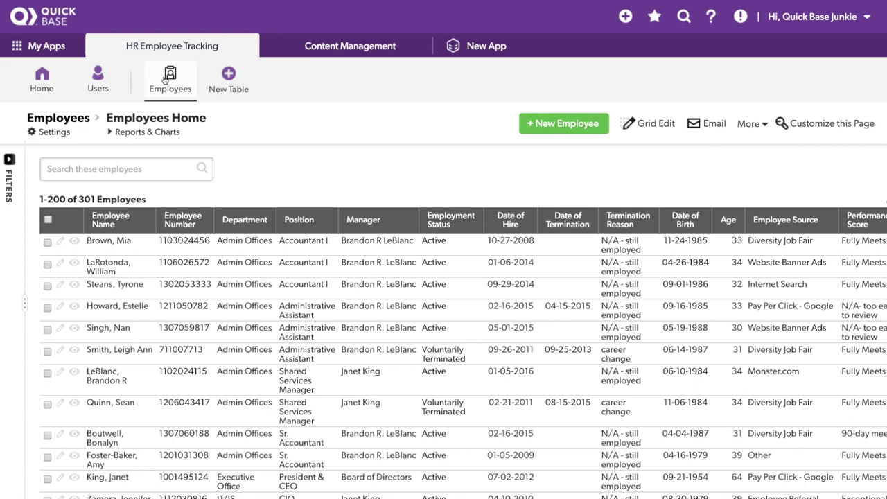
Step: Create a new table from scratch named Images with the picture icon
left_click(228, 76)
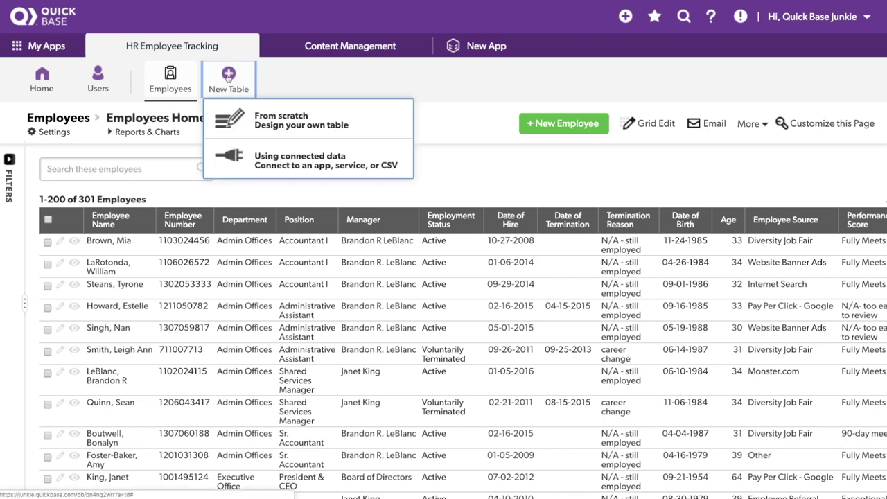
left_click(257, 115)
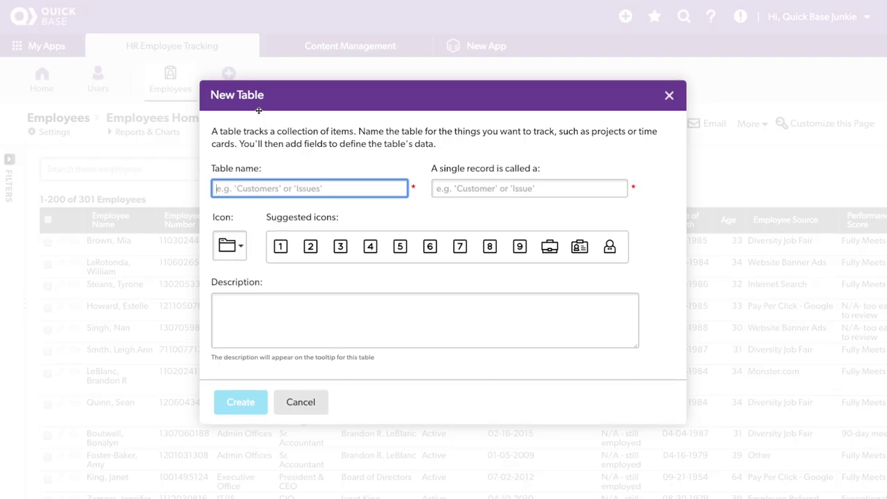
type("Images")
key("Tab")
left_click(280, 258)
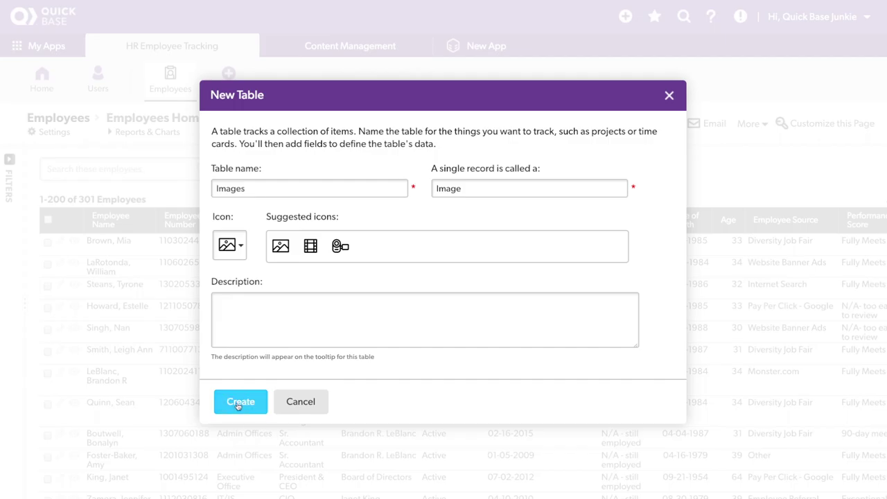
left_click(239, 413)
Step: Add a File Attachment field 'Image File' to the Images table and exit settings
type("Image File")
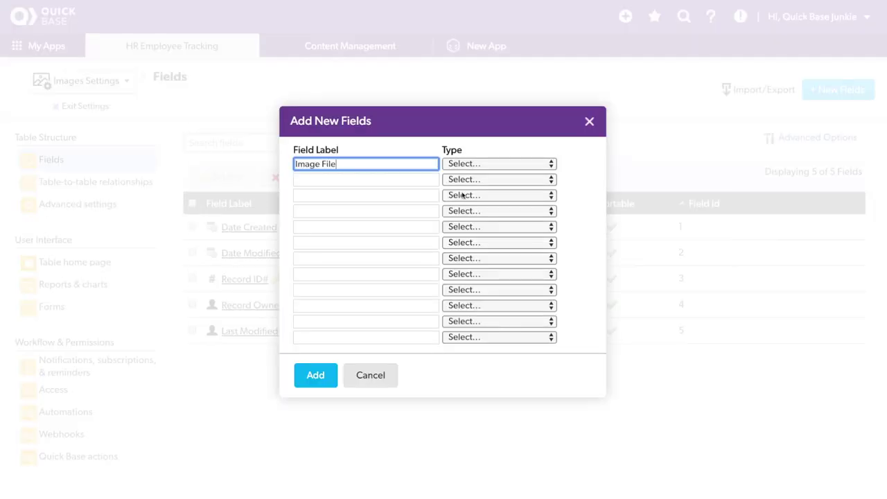
left_click(474, 165)
left_click(477, 405)
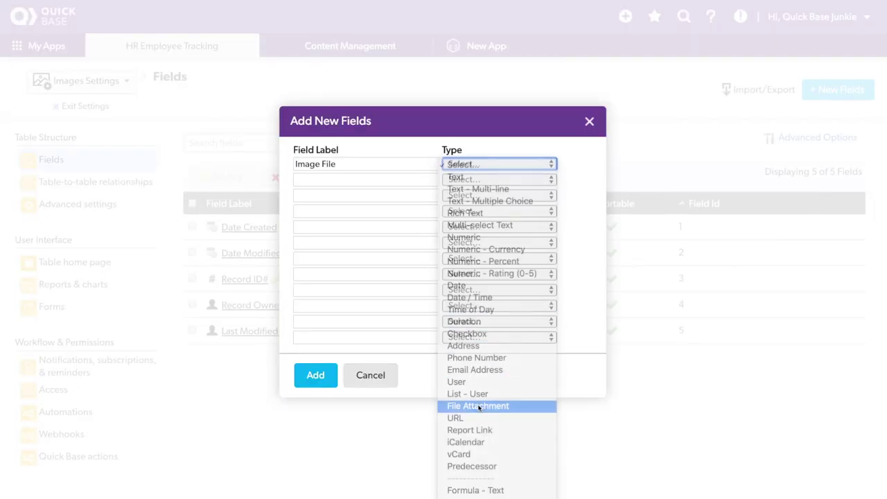
left_click(330, 377)
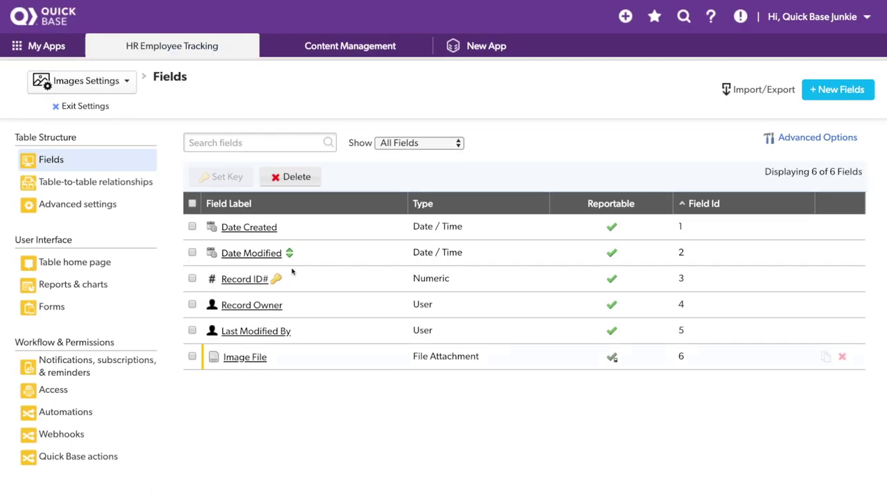
left_click(96, 106)
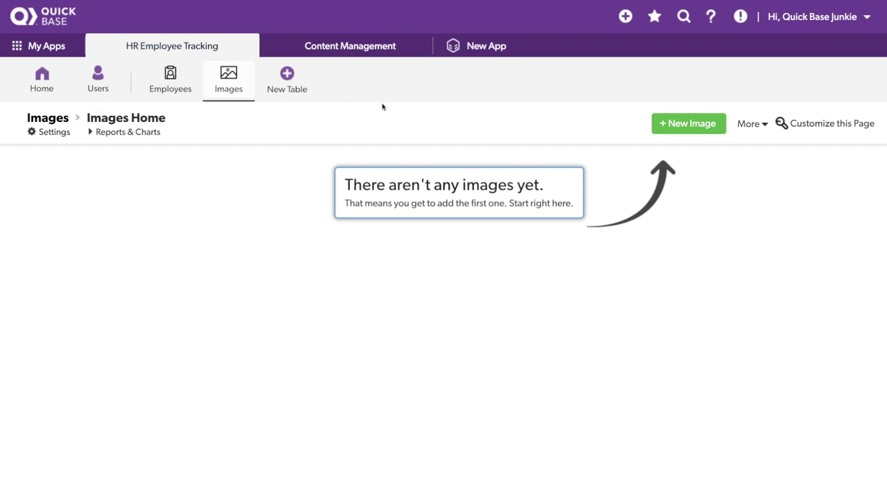
Step: Save a new image record with New Icon.png attached and copy its file link address
left_click(708, 125)
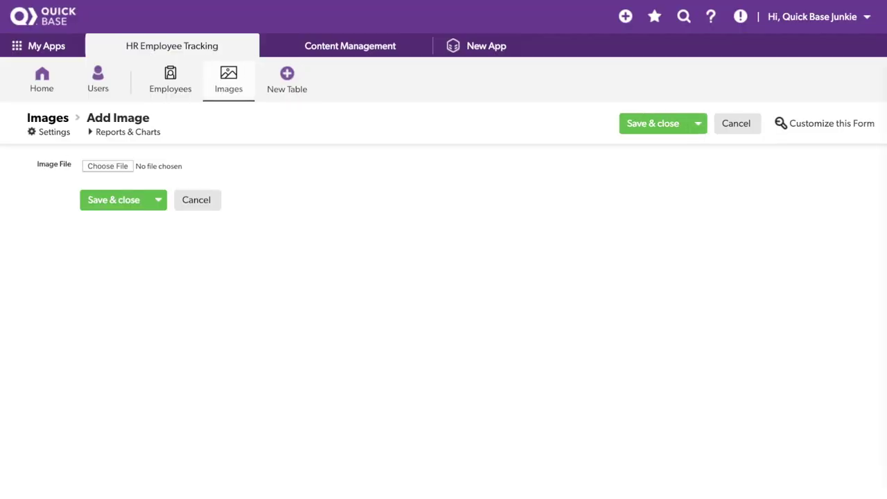
left_click_drag(883, 71, 107, 170)
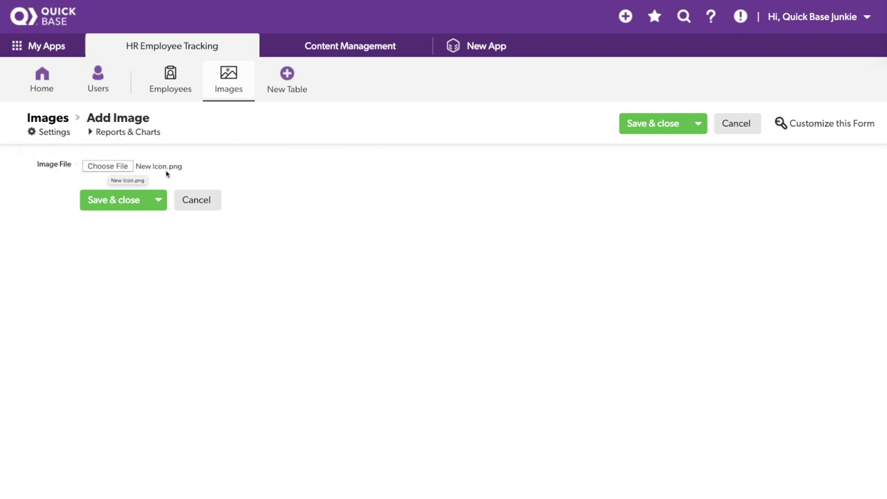
left_click(658, 125)
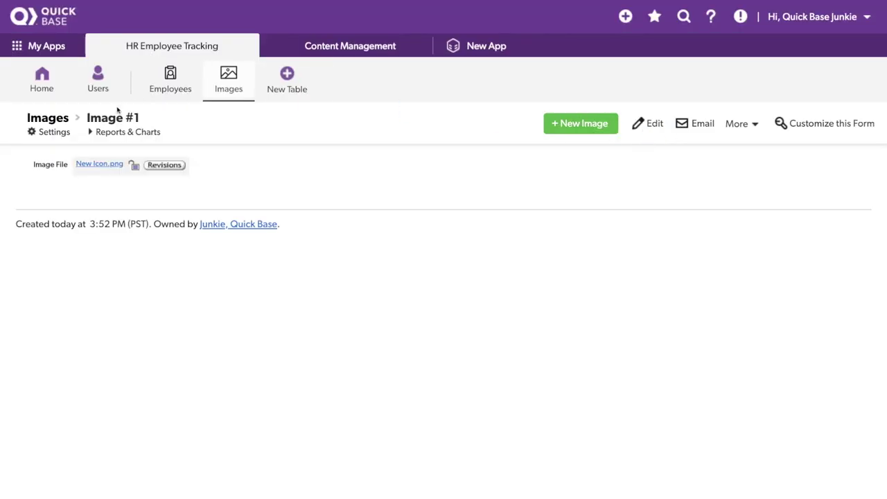
right_click(96, 167)
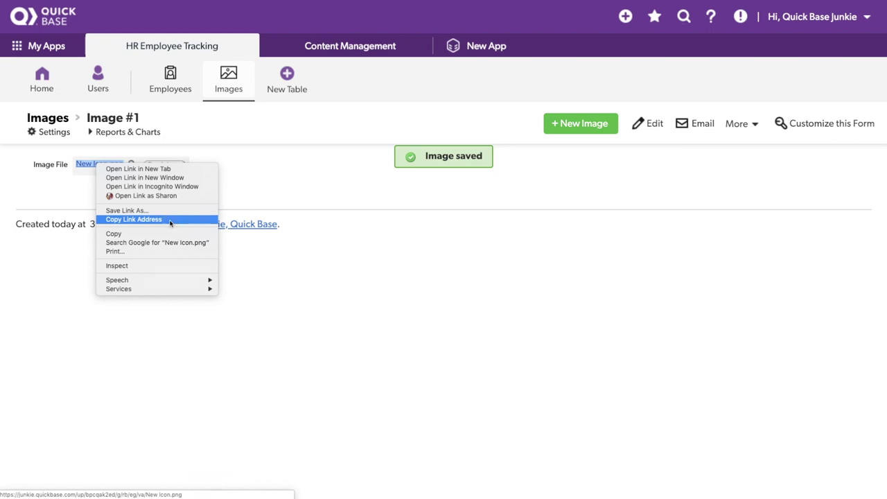
left_click(169, 220)
Step: On Employee #1's form, insert a Formula - Rich Text field 'New Icon' before Name and open its properties
left_click(170, 76)
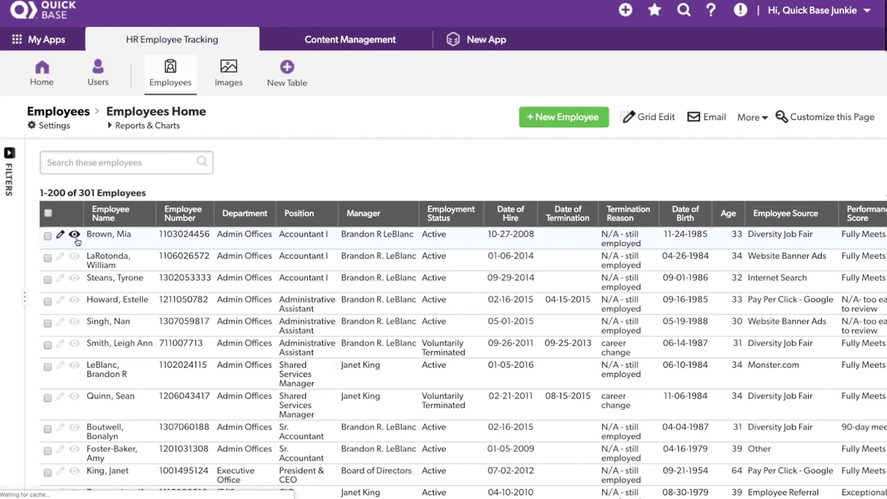
left_click(76, 242)
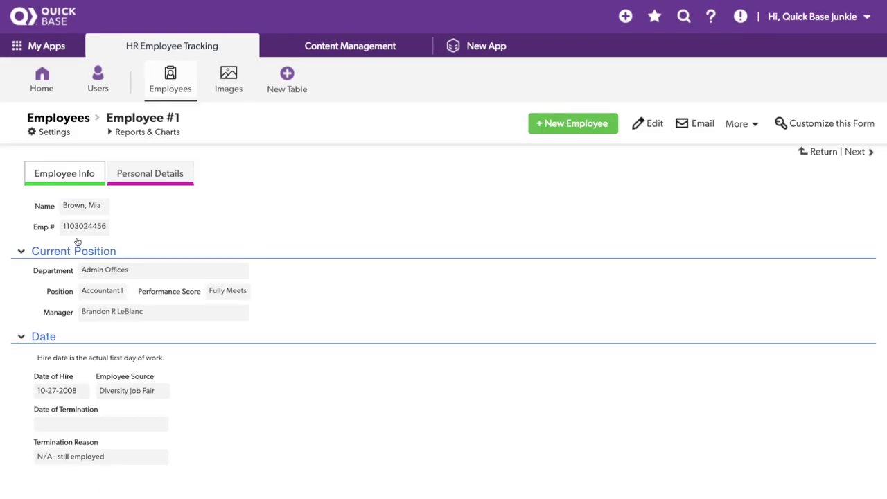
right_click(49, 207)
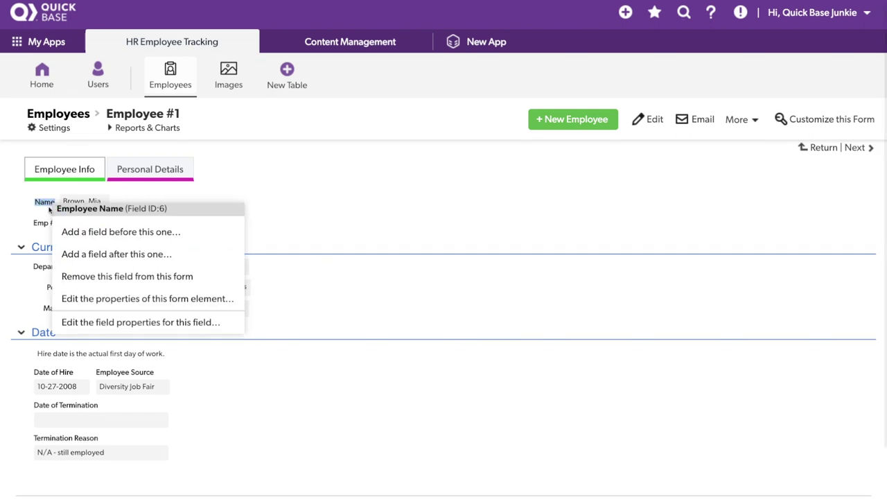
left_click(118, 234)
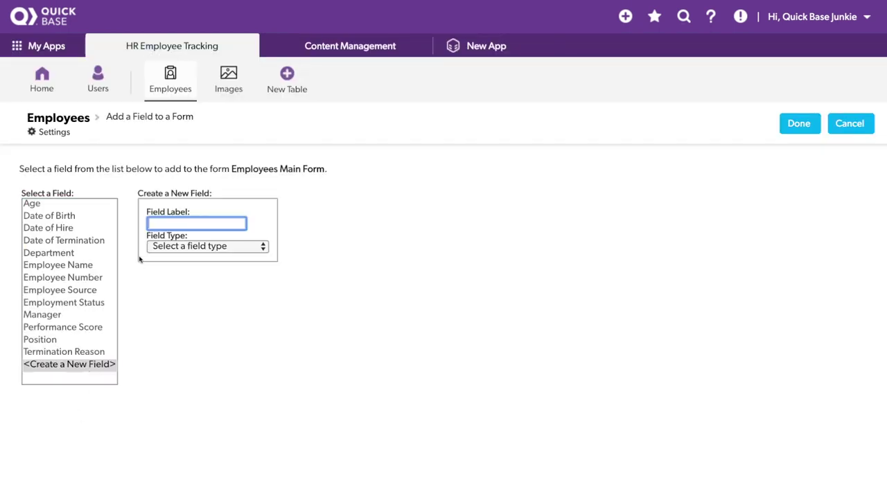
type("New Icon")
left_click(159, 246)
left_click(253, 417)
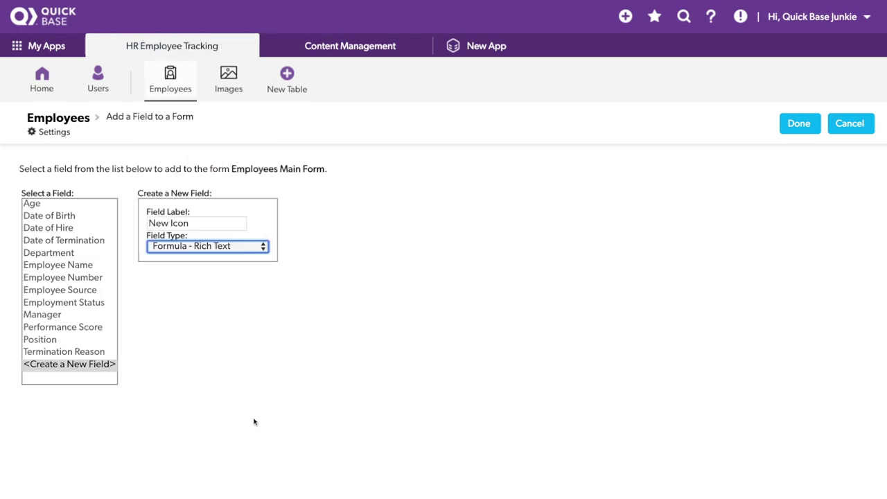
left_click(799, 123)
left_click(56, 206)
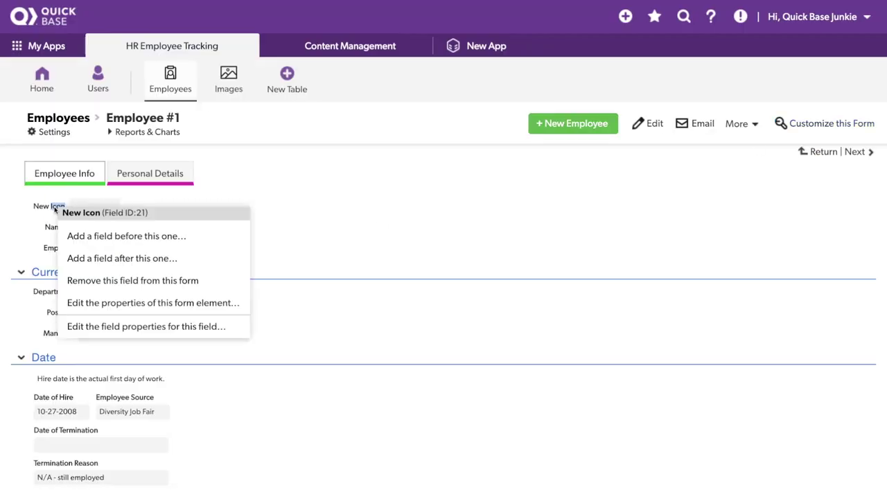
left_click(131, 325)
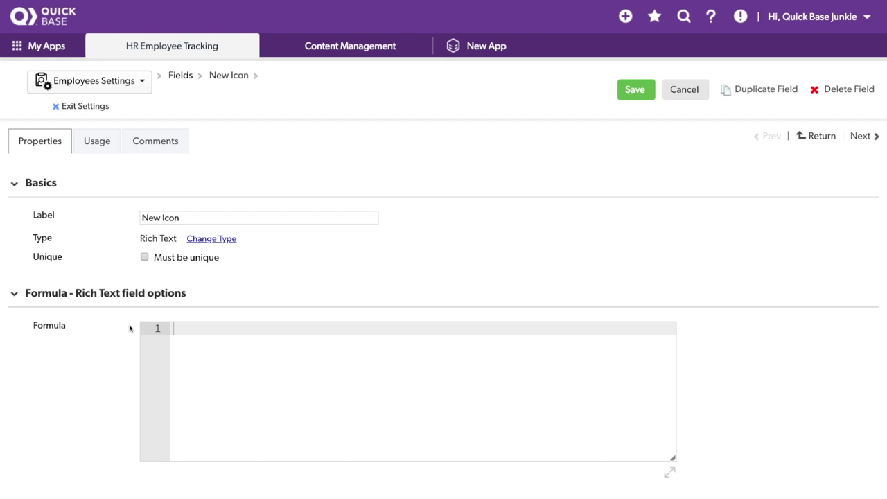
Step: Set New Icon's formula to an img tag with the pasted New Icon.png link and width='30', then save
type("\"<\"")
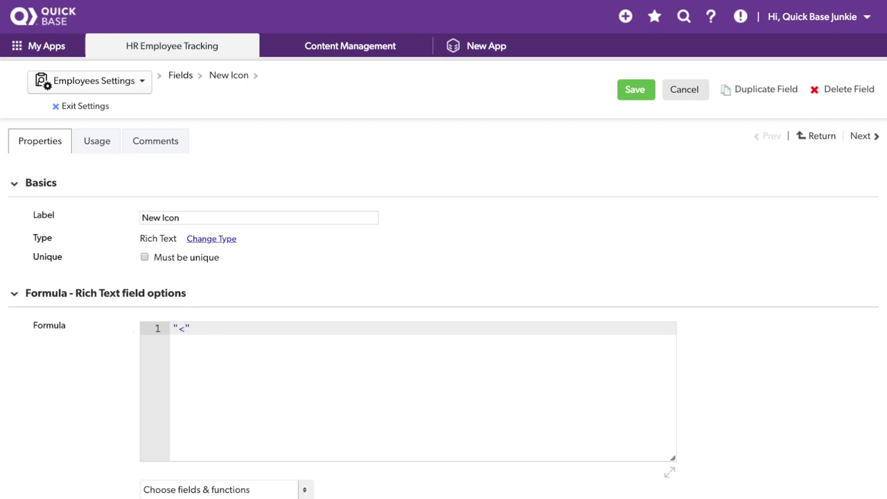
type("img")
type("src='")
key("ctrl+v")
type("'")
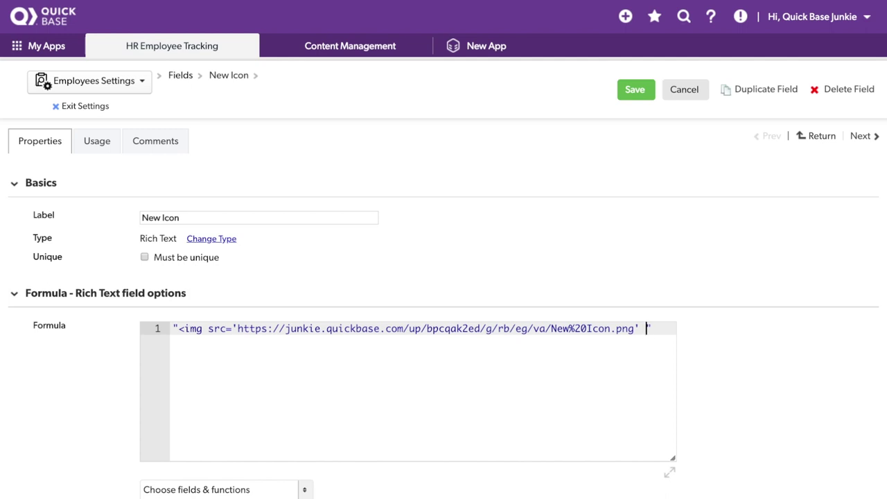
type("width=")
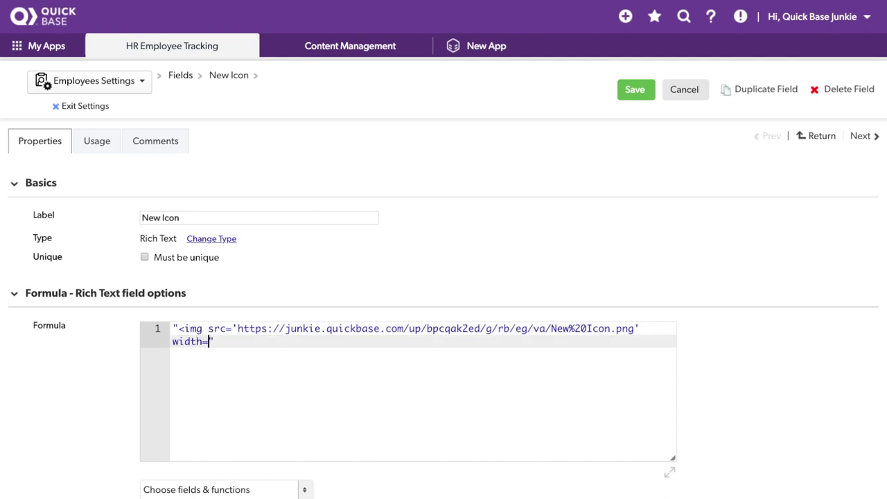
type("'30'>")
left_click(635, 90)
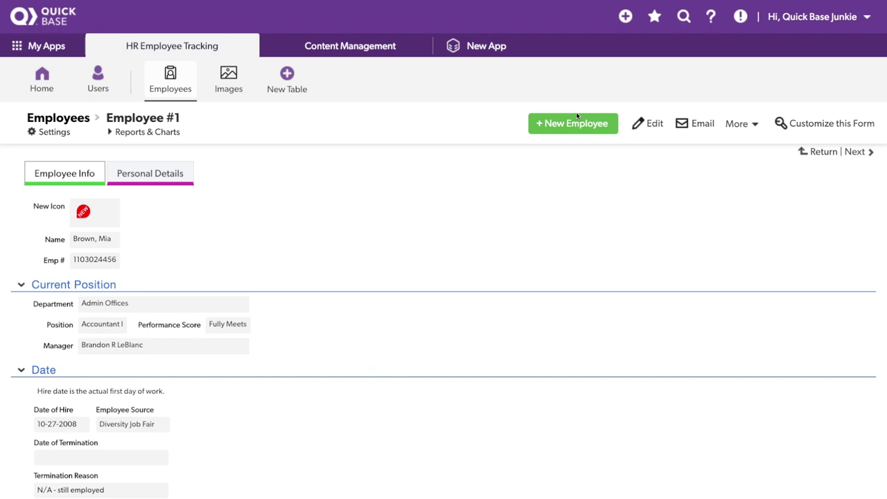
Step: Check the next employee record, then scroll the Employees list to confirm the red New Icon on every row
left_click(851, 154)
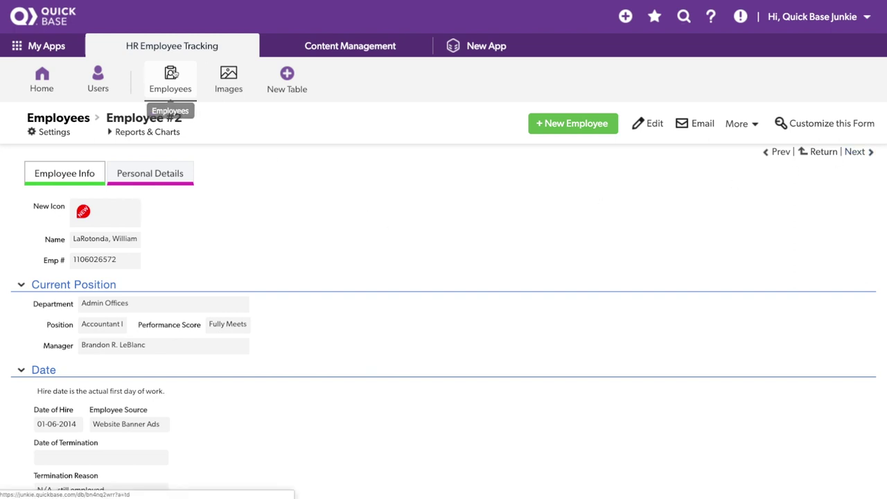
left_click(177, 75)
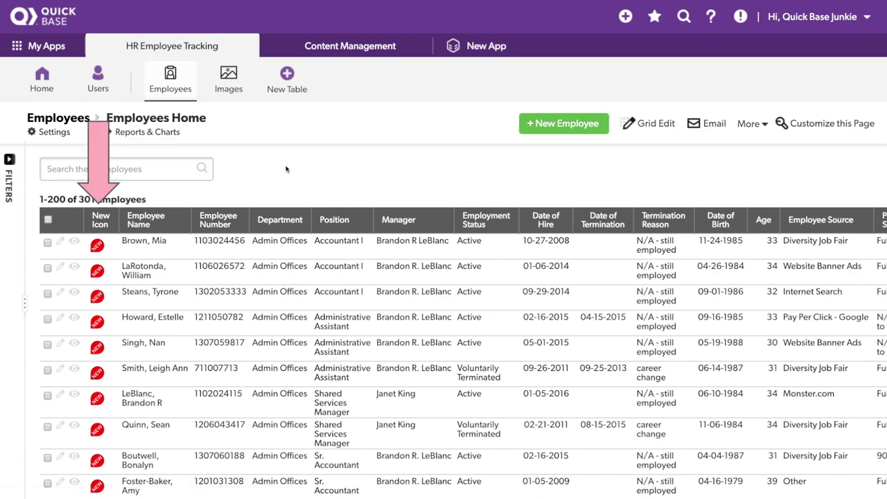
scroll(274, 207, "down", 5)
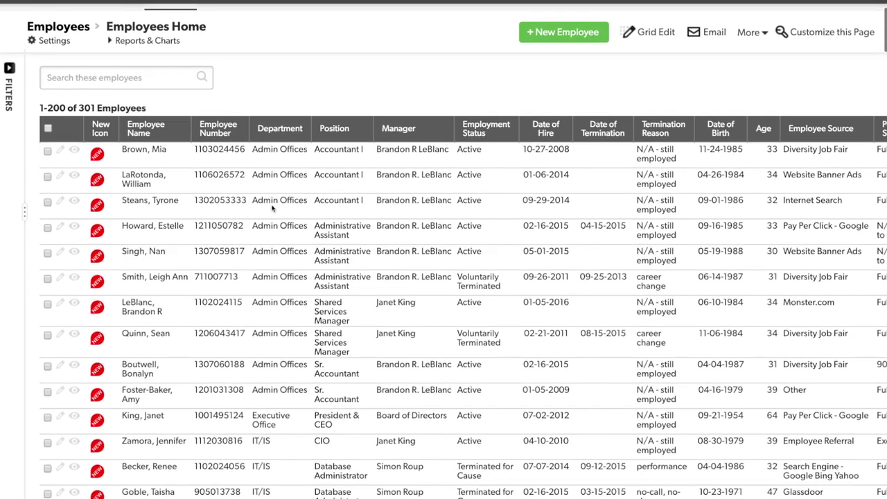
scroll(272, 207, "down", 4)
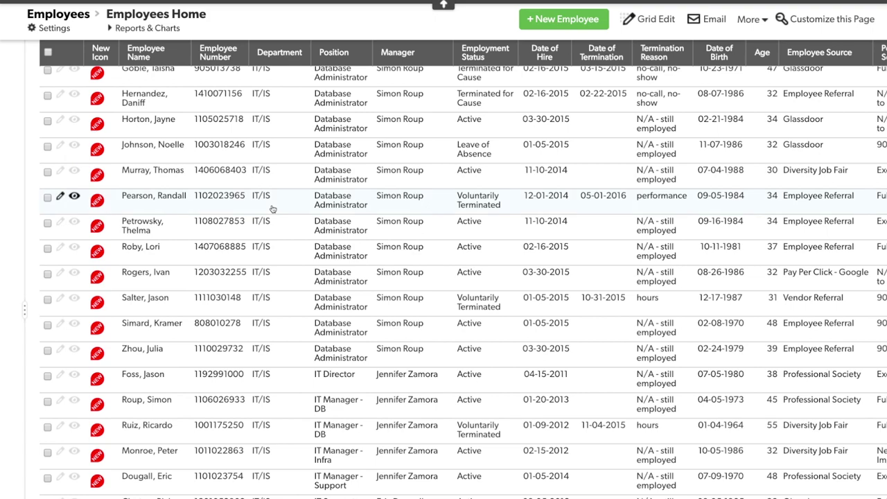
scroll(272, 208, "up", 9)
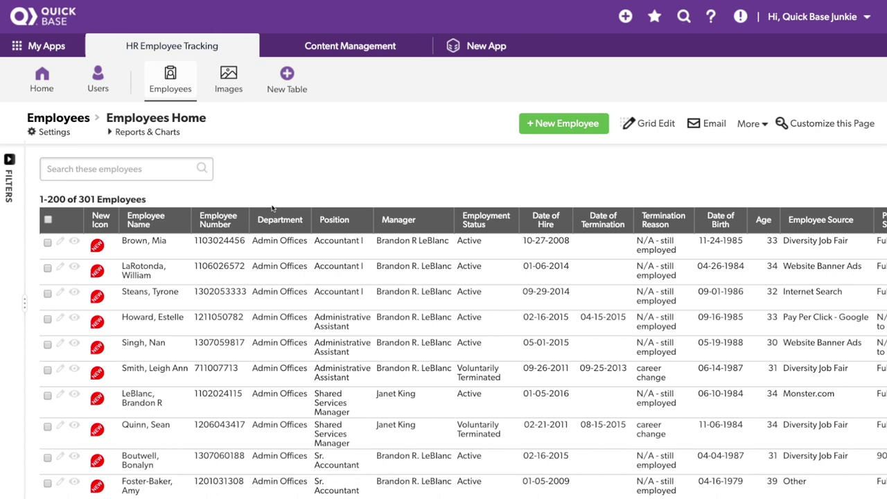
left_click(63, 133)
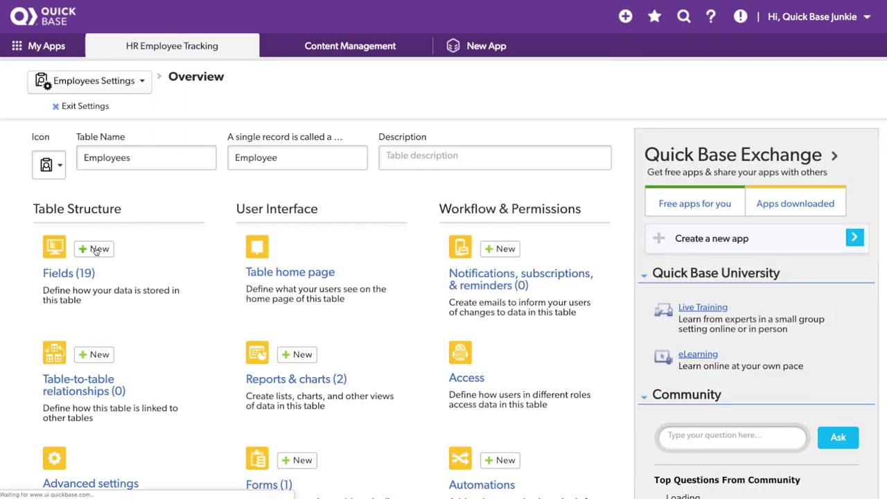
Step: Add a Text - Multiple Choice field 'Department Icon' with the six pasted icon image paths as choices
left_click(96, 249)
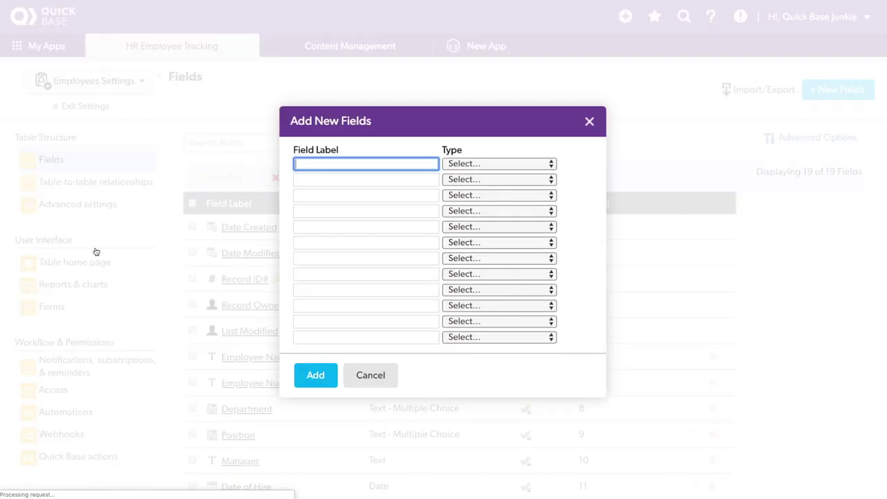
type("Department Icon")
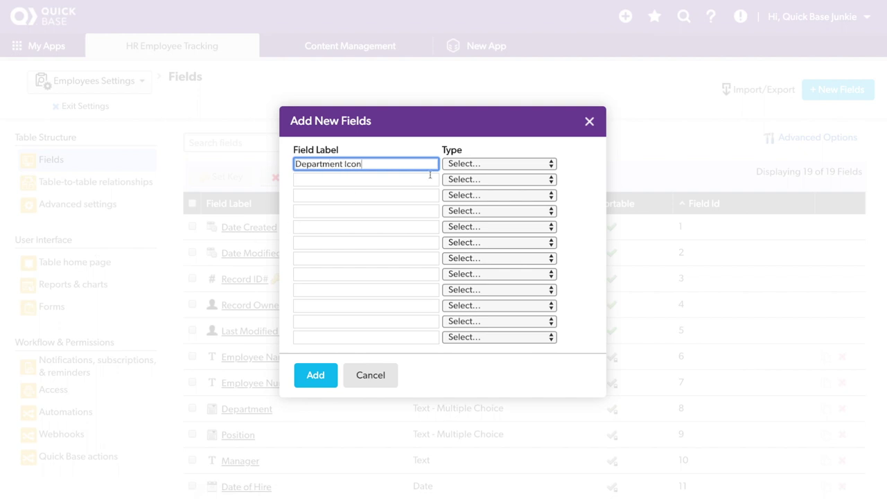
left_click(467, 167)
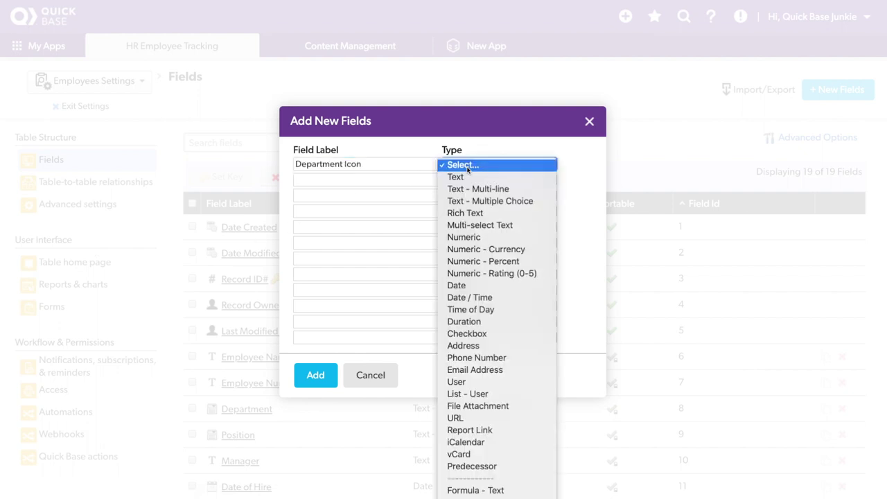
left_click(527, 201)
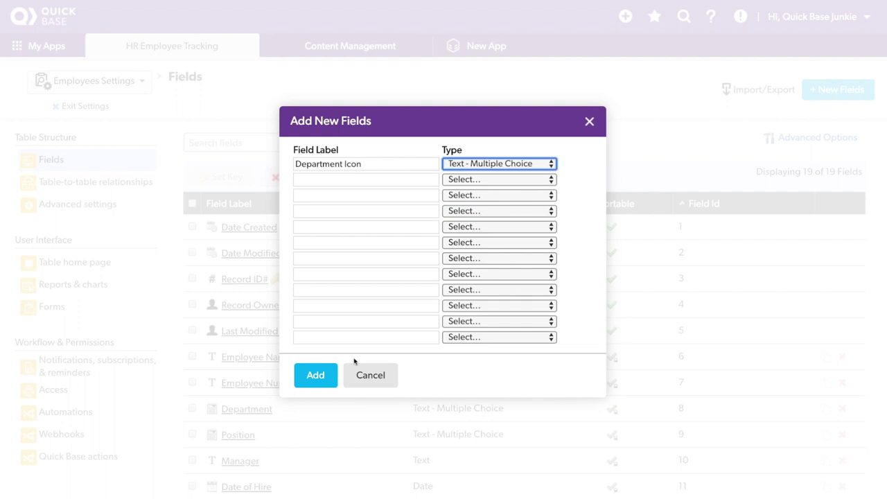
left_click(316, 374)
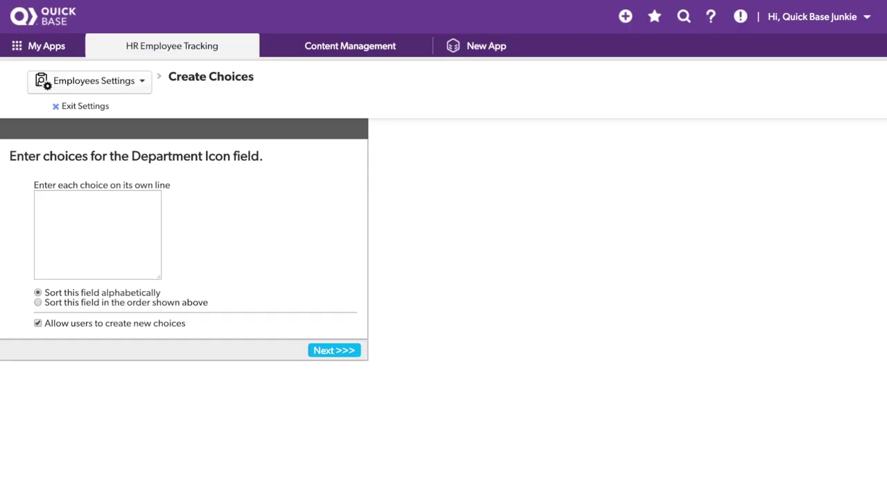
left_click(84, 197)
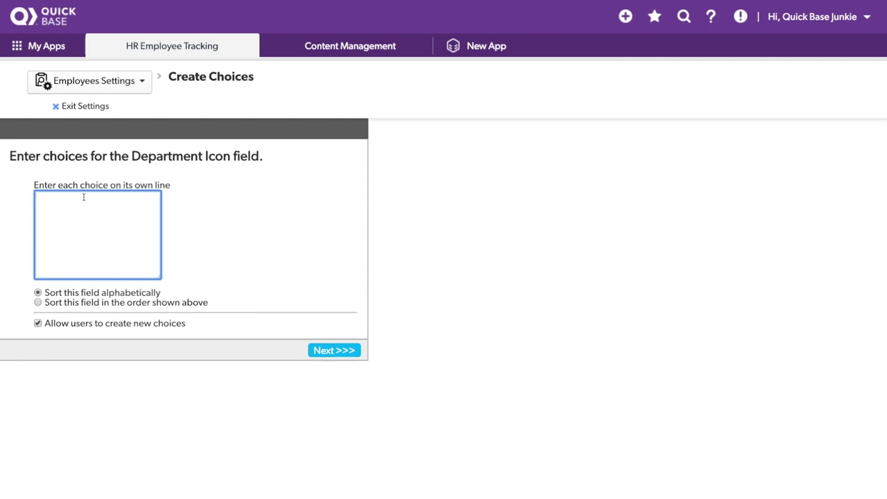
key("ctrl+v")
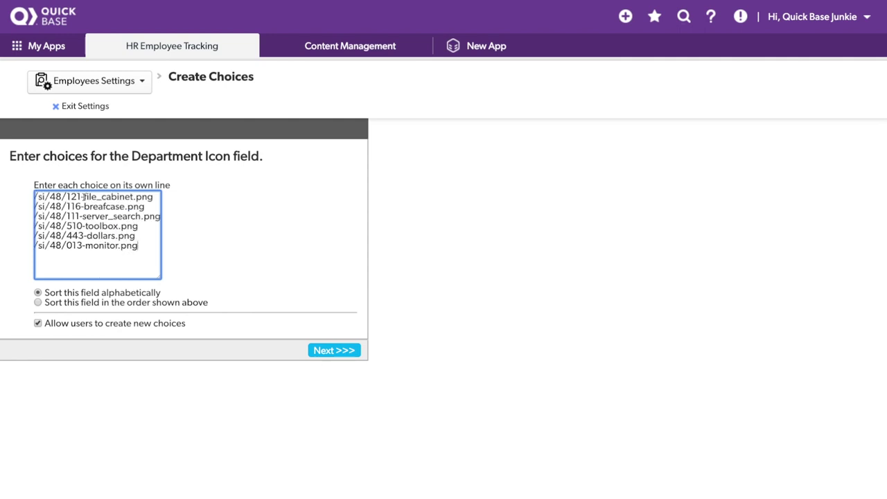
left_click(331, 350)
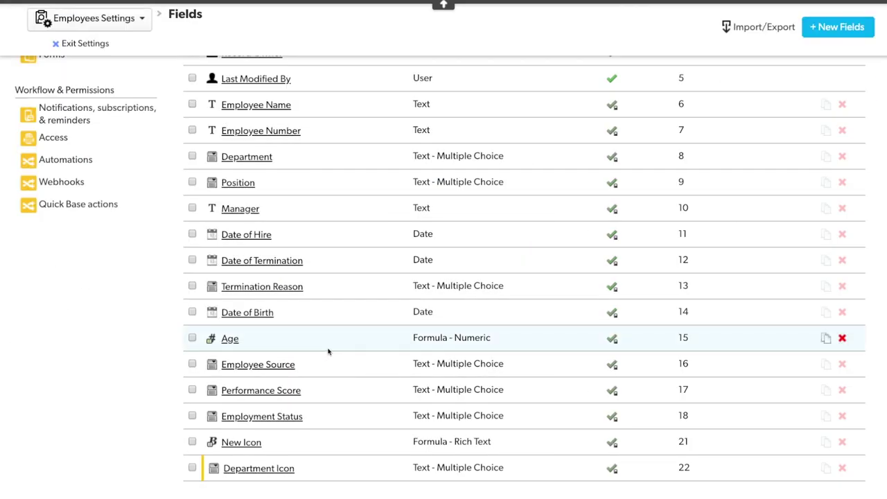
Step: Create a Formula - Rich Text field named Dep Icon Display
left_click(851, 28)
type("Dep Icon Display")
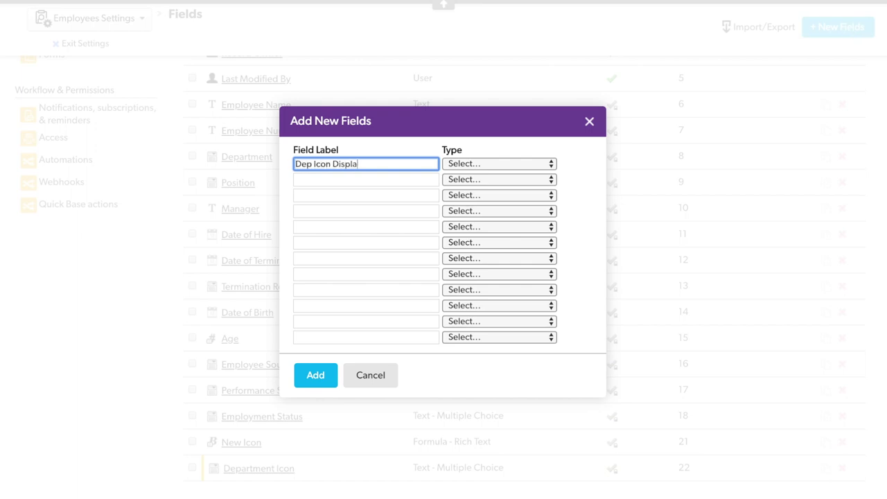
key("Tab")
left_click(497, 161)
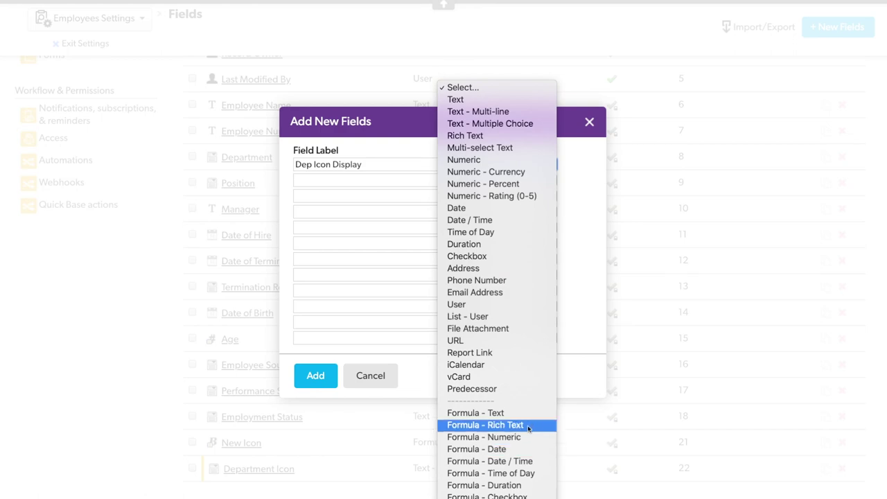
left_click(457, 425)
left_click(315, 376)
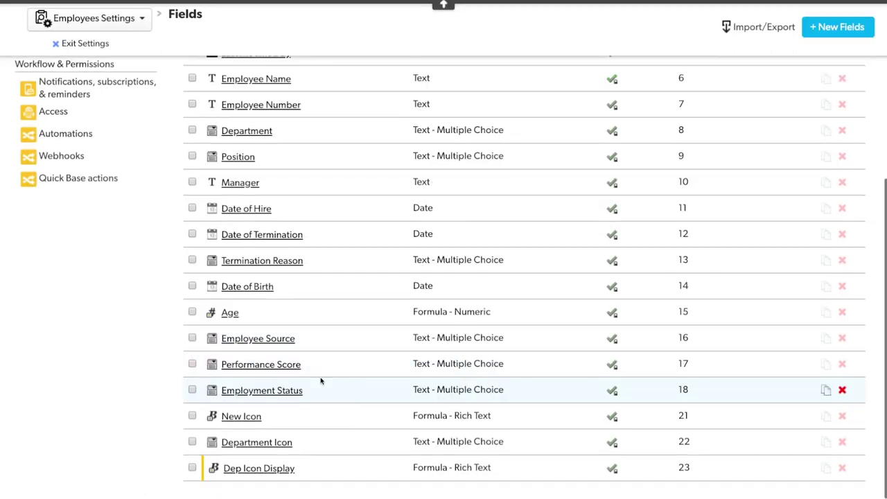
Step: Give Dep Icon Display the formula "<img src='" & [Department Icon] & "' width='48'>" and save it
mouse_move(261, 472)
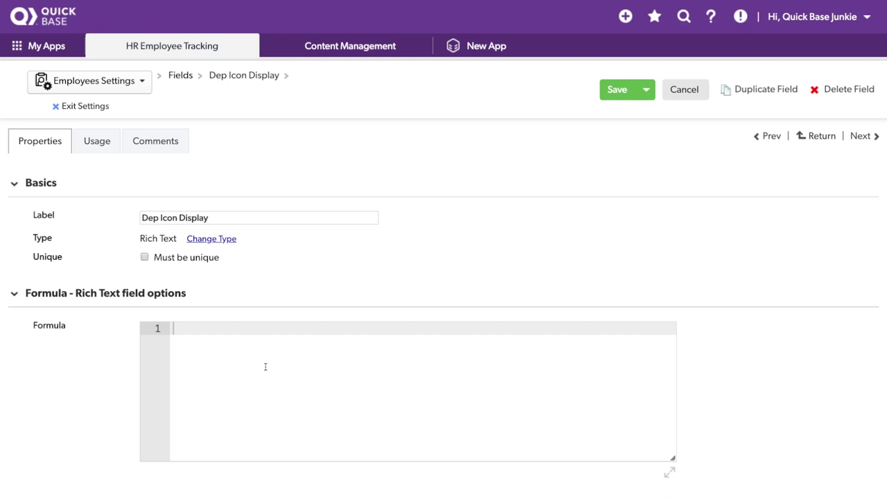
left_click(239, 330)
type("\"")
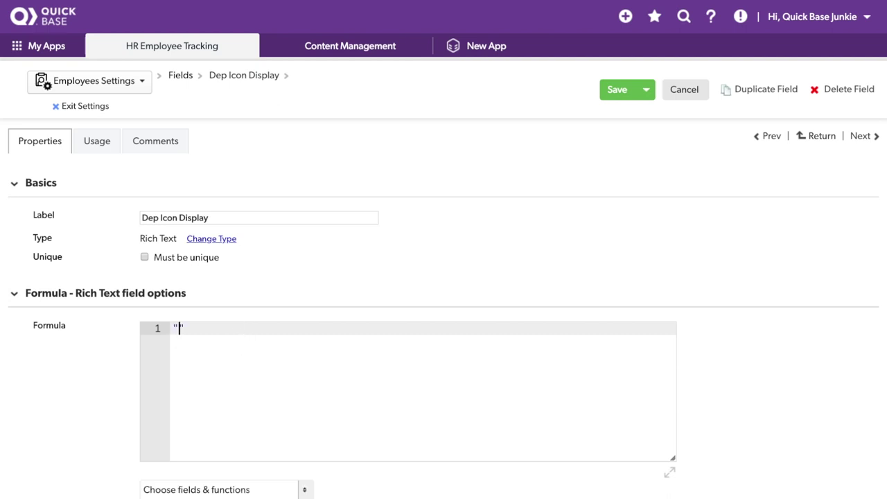
type("<img src='")
type("&")
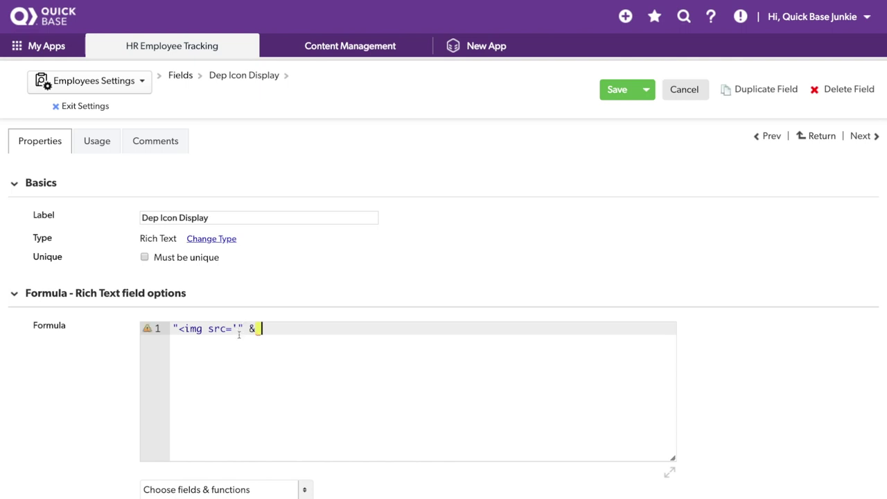
left_click(222, 489)
type("icon")
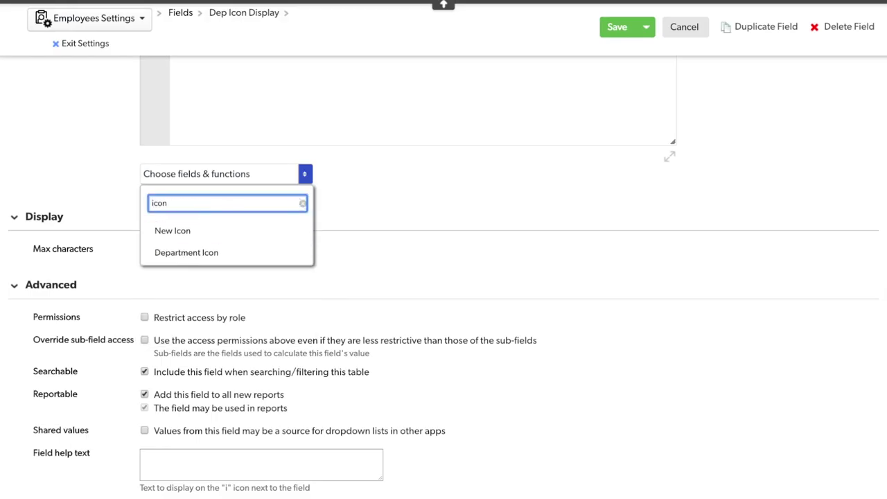
left_click(303, 250)
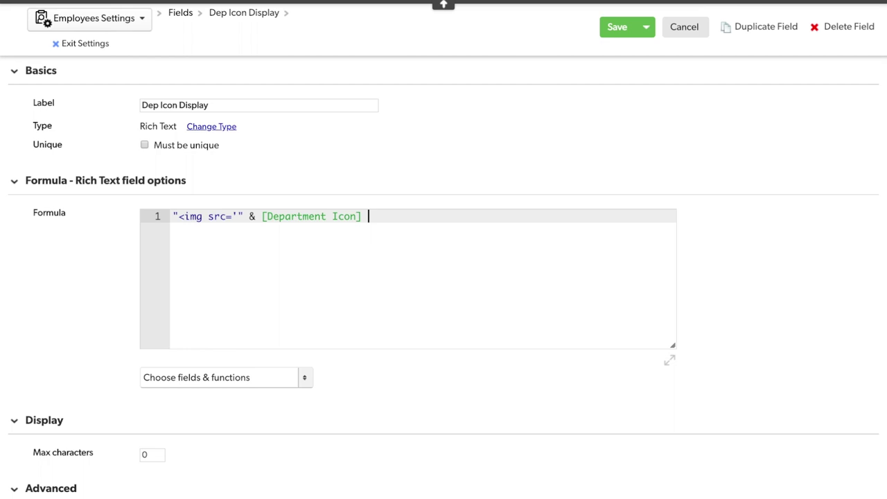
type("& \"' width='48'>")
left_click(613, 28)
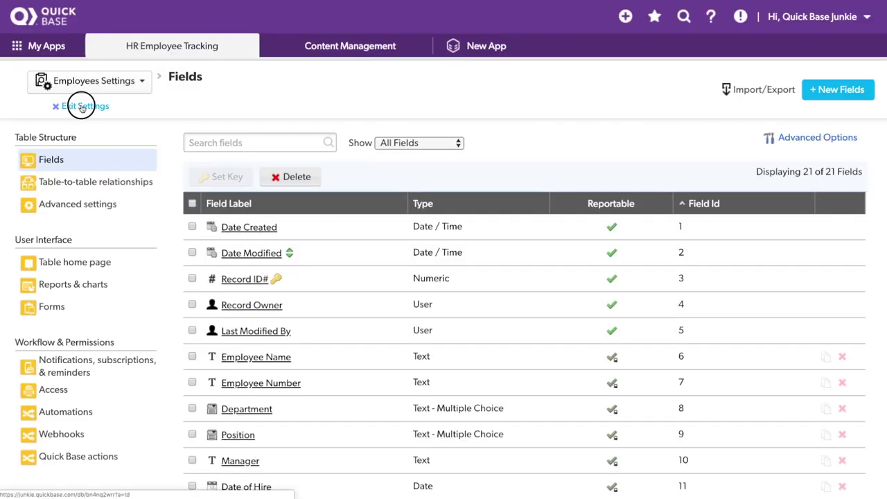
Step: Select Department Icon and Dep Icon Display in the Main Form layout and start moving them up
left_click(80, 106)
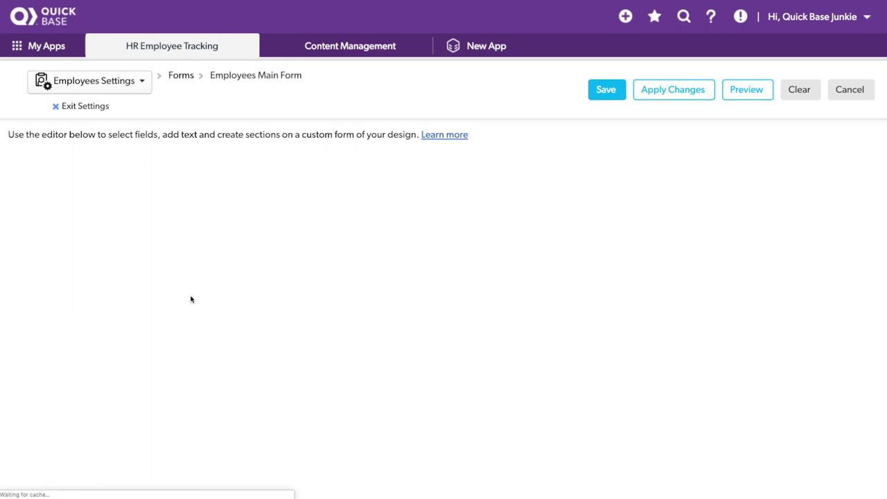
scroll(192, 297, "down", 5)
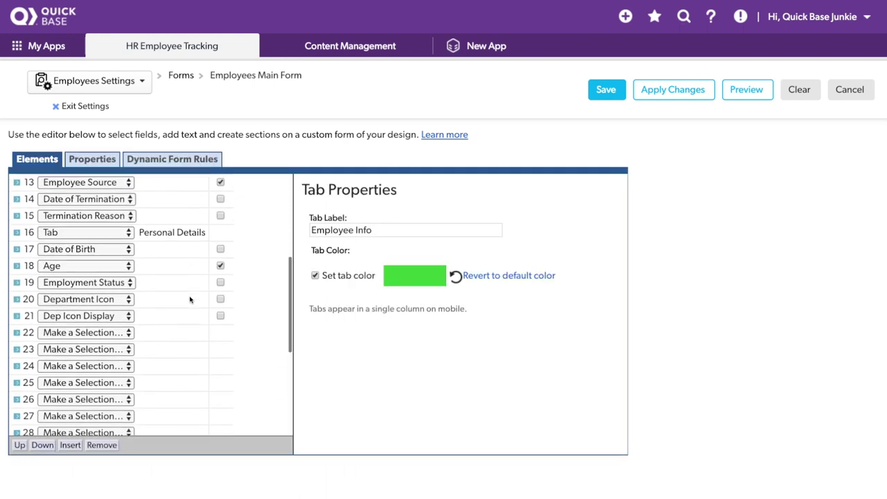
left_click(165, 295)
left_click(153, 311, "shift")
left_click(20, 445)
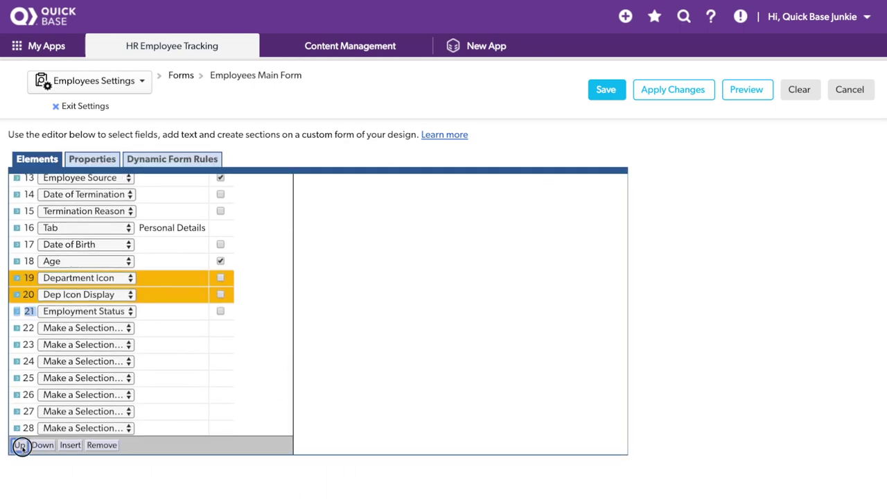
left_click(19, 445)
left_click(19, 445)
left_click(19, 445)
left_click(19, 445)
left_click(19, 445)
Step: Place both icon fields right after Department on the same row and save the form
scroll(145, 355, "up", 3)
scroll(145, 356, "up", 3)
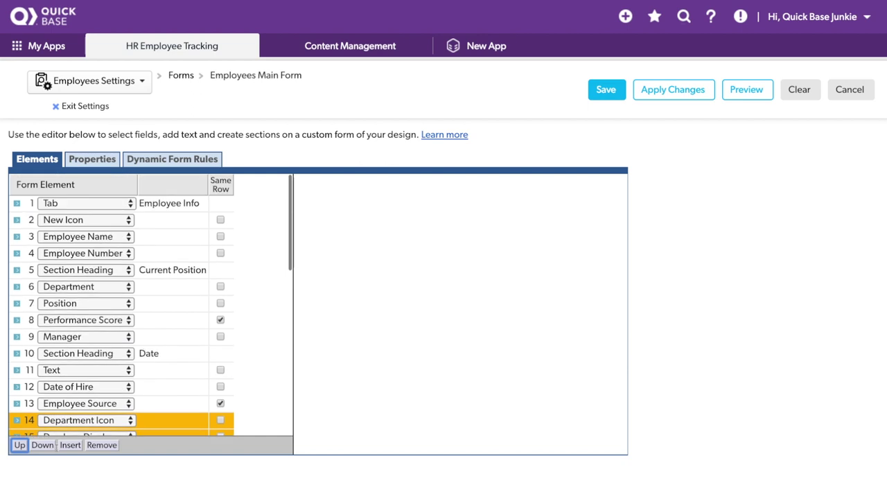
left_click(19, 445)
left_click(19, 445)
left_click(19, 445)
left_click(19, 445)
left_click(19, 445)
left_click(20, 445)
left_click(20, 445)
left_click(220, 304)
left_click(220, 320)
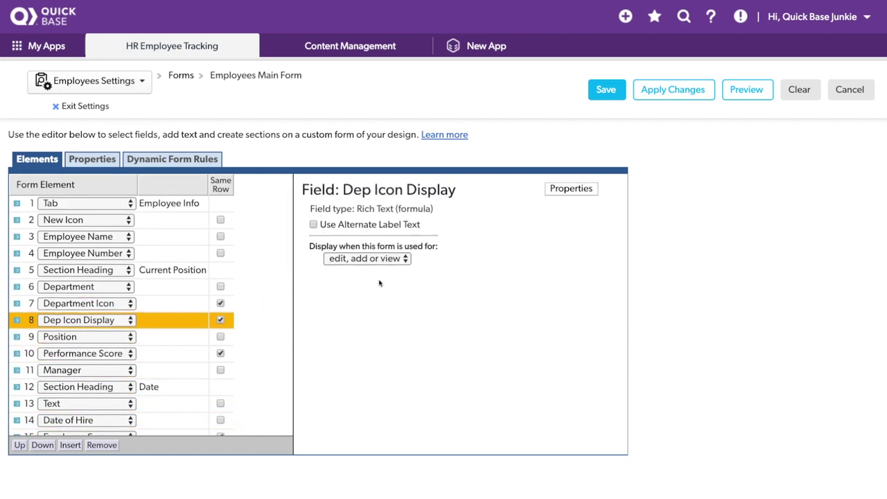
left_click(606, 91)
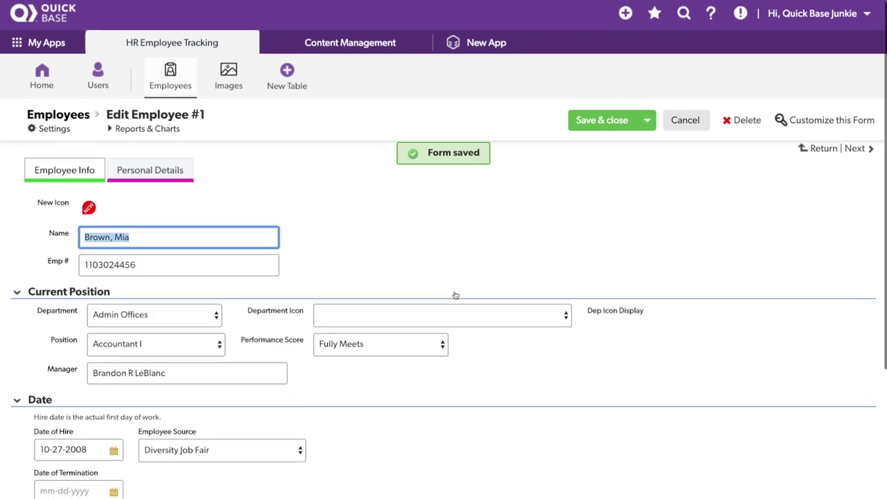
Step: Set Employee #1's Department Icon to 121-file_cabinet.png and save the record
scroll(478, 302, "down", 1)
left_click(497, 309)
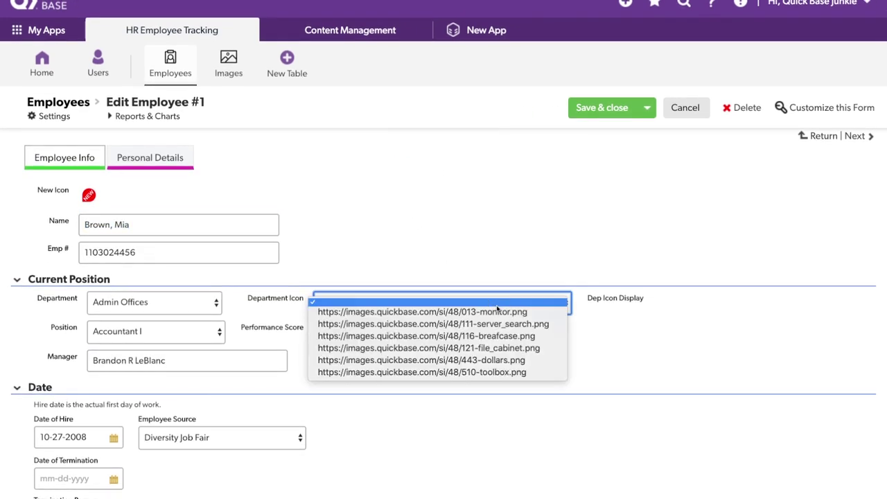
left_click(518, 347)
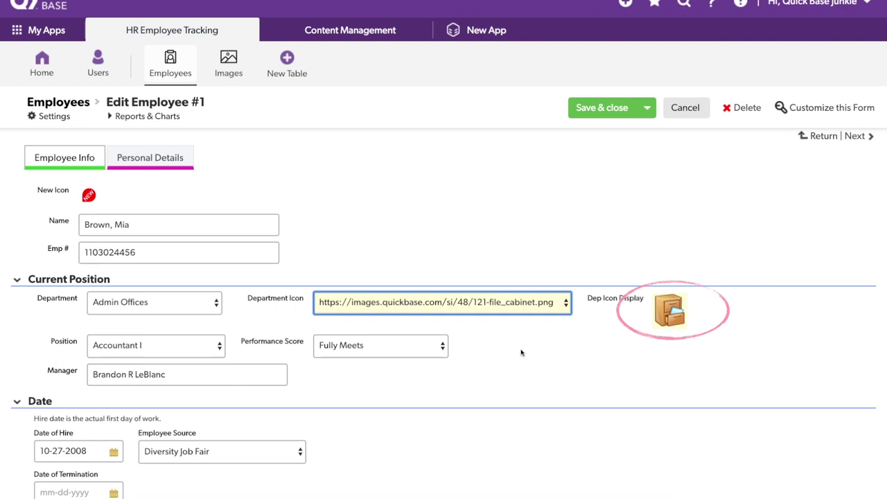
left_click(529, 311)
key("Escape")
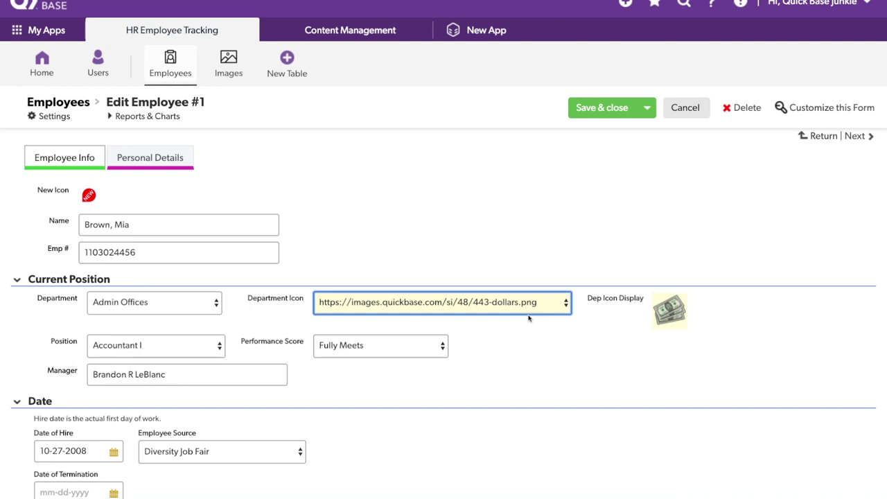
left_click(521, 303)
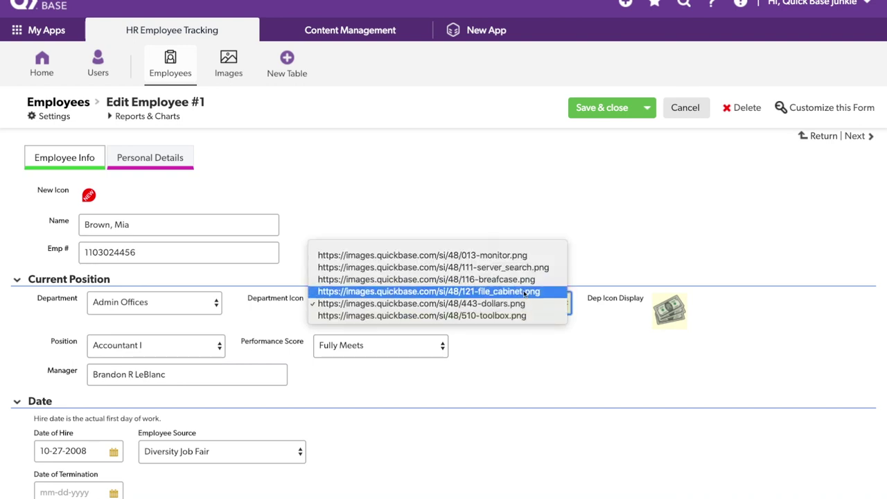
left_click(522, 291)
left_click(610, 110)
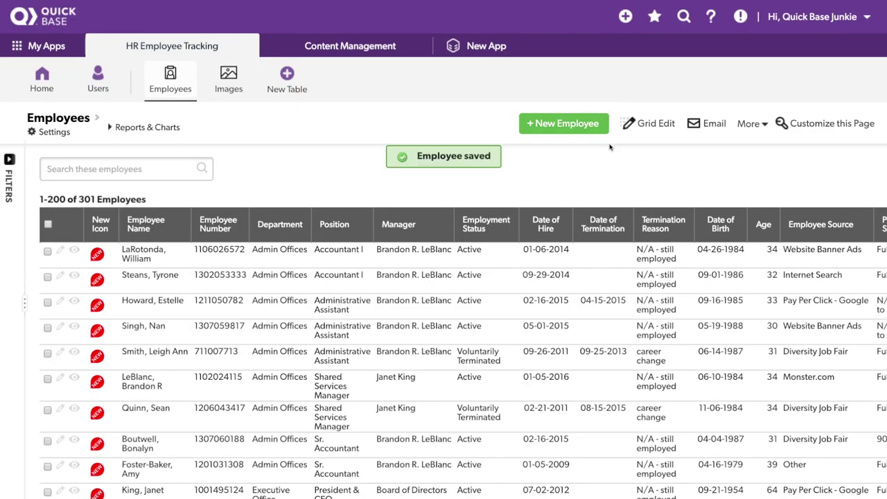
Step: Add a Department Icon column to the report, placed right after Department
left_click(832, 123)
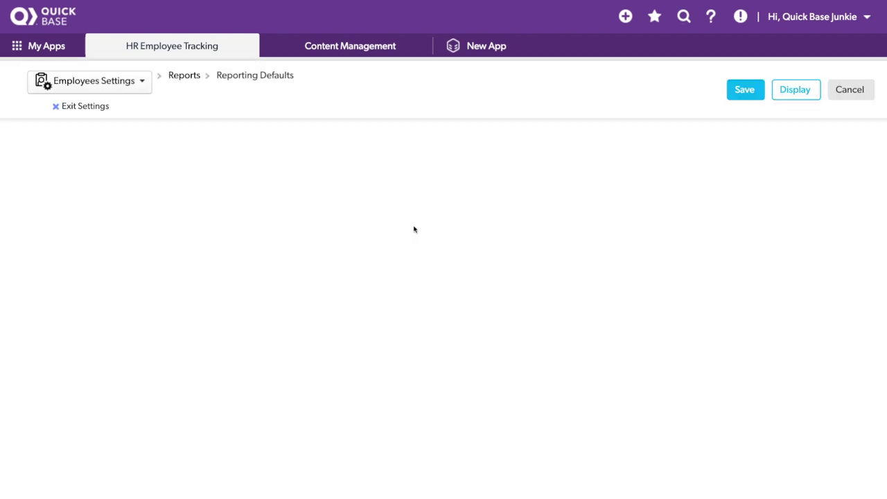
left_click(104, 258)
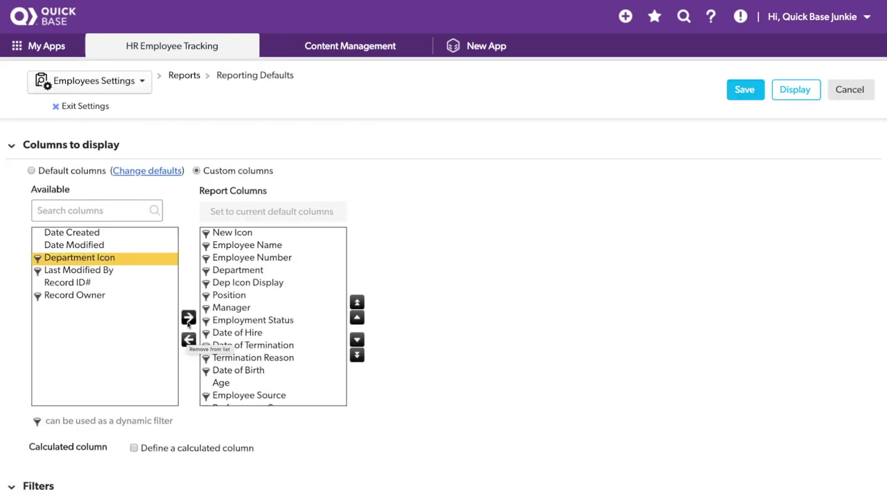
left_click(189, 317)
left_click(357, 317)
left_click(357, 317)
left_click(795, 89)
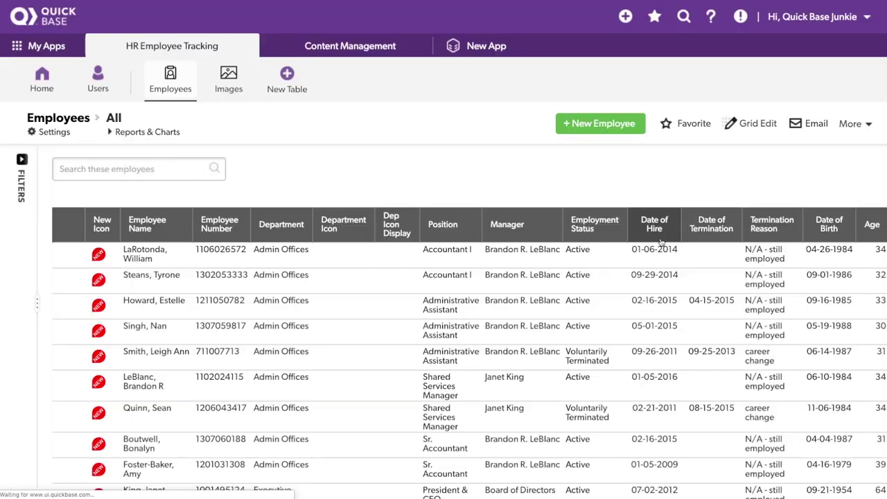
Step: In Grid Edit, give the first employee the file cabinet icon, then open Employee #1's record
left_click(740, 125)
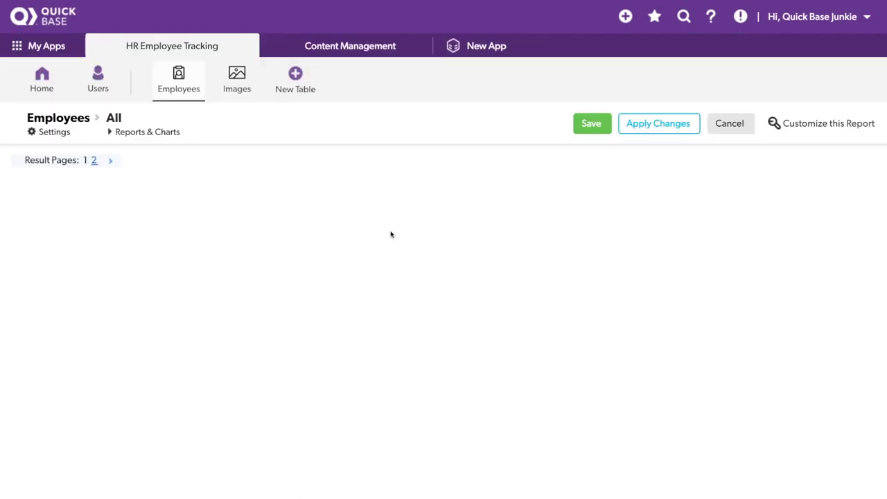
left_click(354, 242)
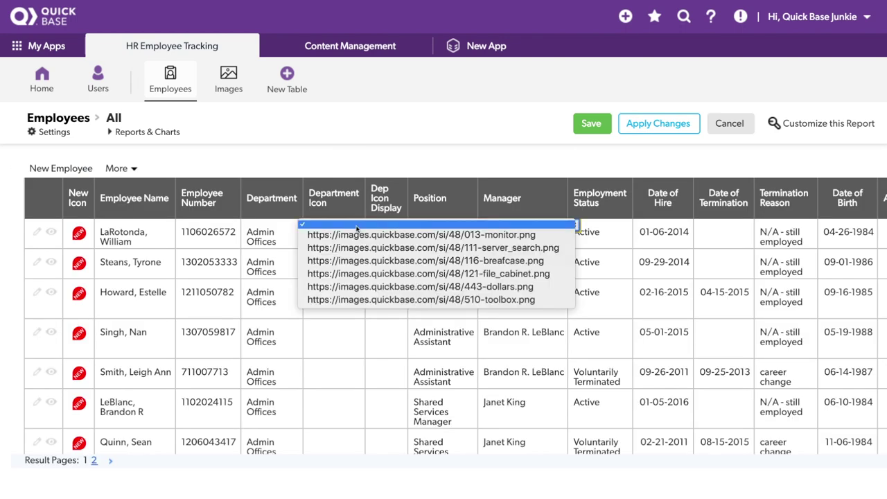
left_click(346, 269)
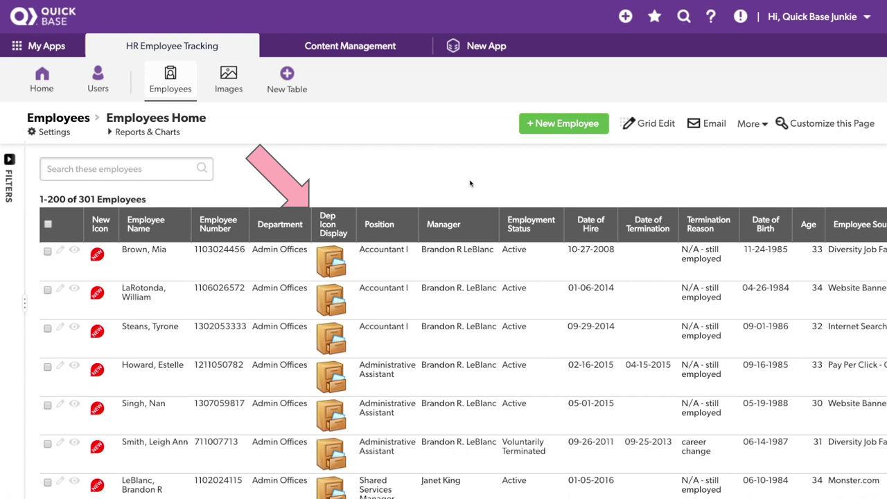
scroll(430, 182, "down", 5)
scroll(431, 181, "down", 1)
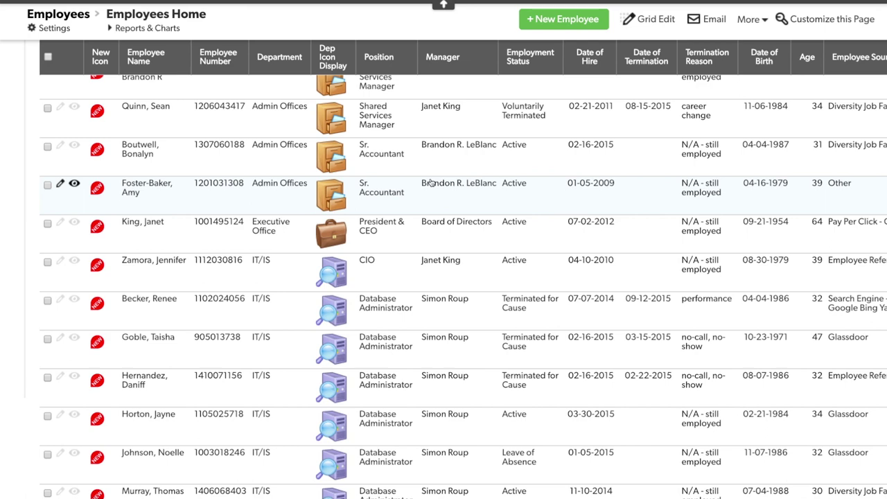
scroll(430, 182, "up", 6)
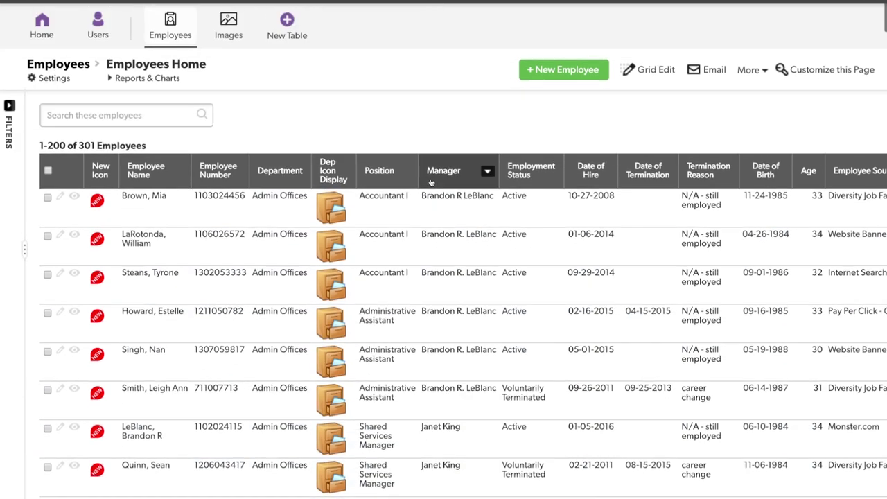
left_click(74, 198)
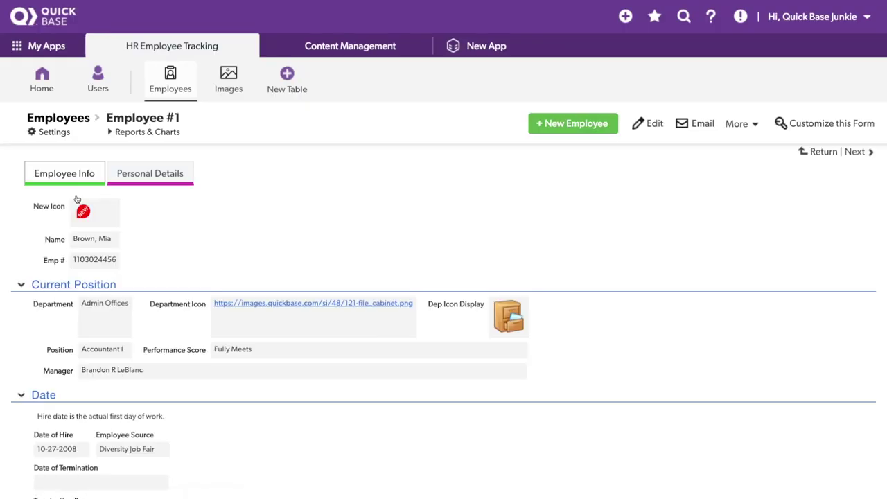
Step: Add an Employee Photo file-attachment field after Name
right_click(58, 241)
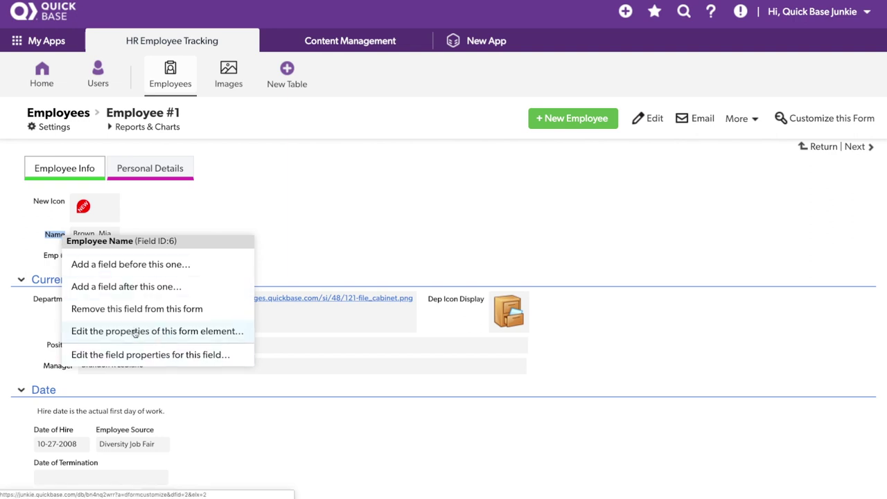
left_click(126, 286)
type("Employee Photo")
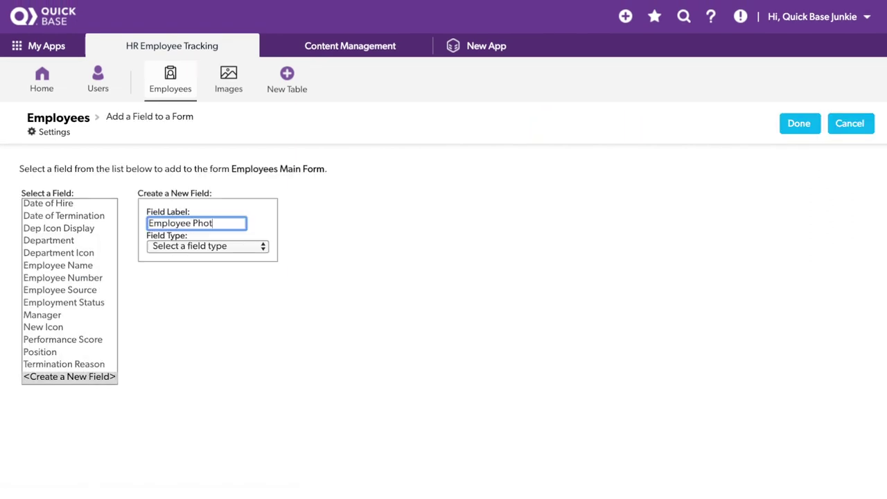
left_click(230, 247)
left_click(208, 407)
left_click(799, 123)
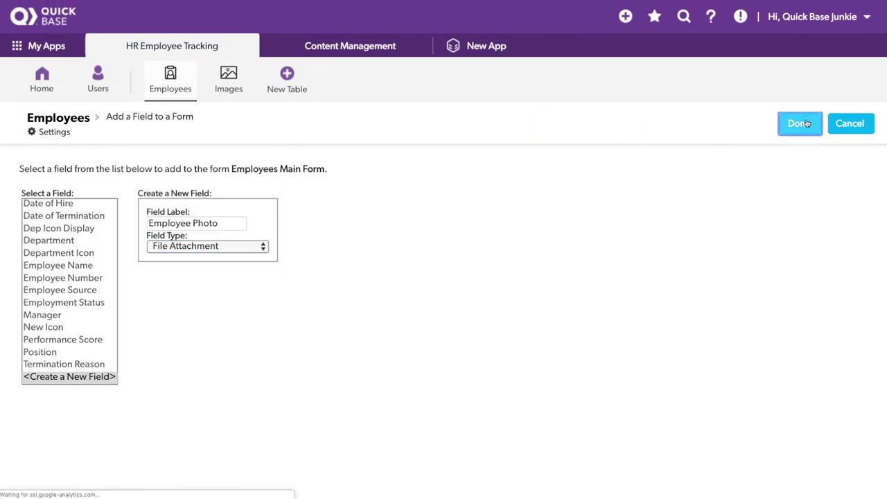
Step: Add a Photo field of type Formula - Rich Text before Employee Photo
left_click(88, 263)
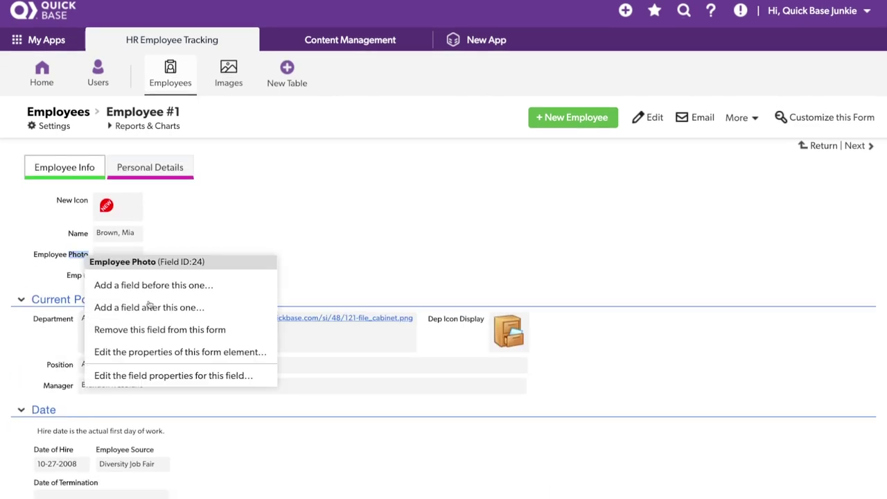
left_click(194, 284)
type("Photo")
left_click(243, 247)
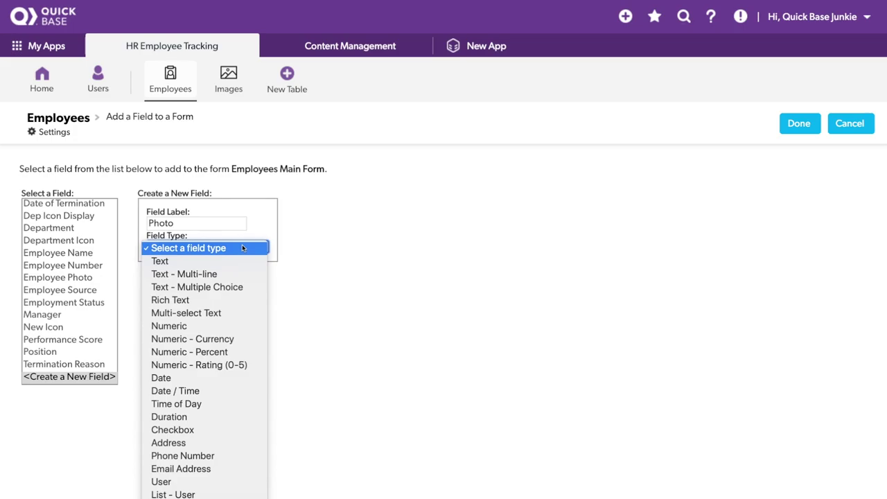
scroll(242, 247, "down", 3)
left_click(201, 415)
left_click(799, 125)
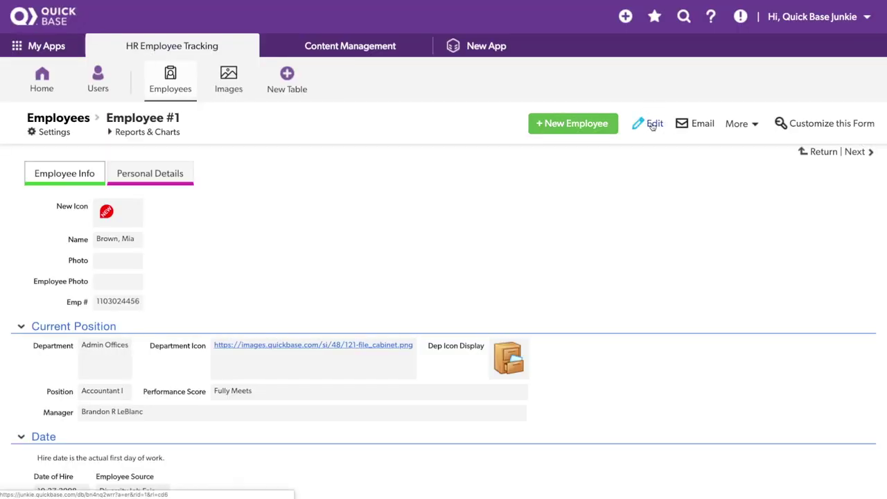
Step: Attach blond-blonde-casual-458473.jpg to Employee Photo, save, and open the Photo field's properties
left_click(651, 125)
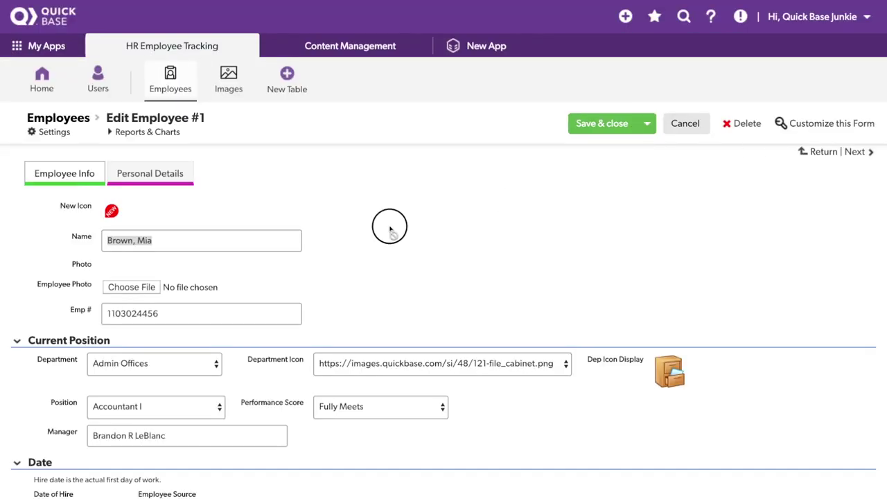
left_click_drag(390, 224, 133, 290)
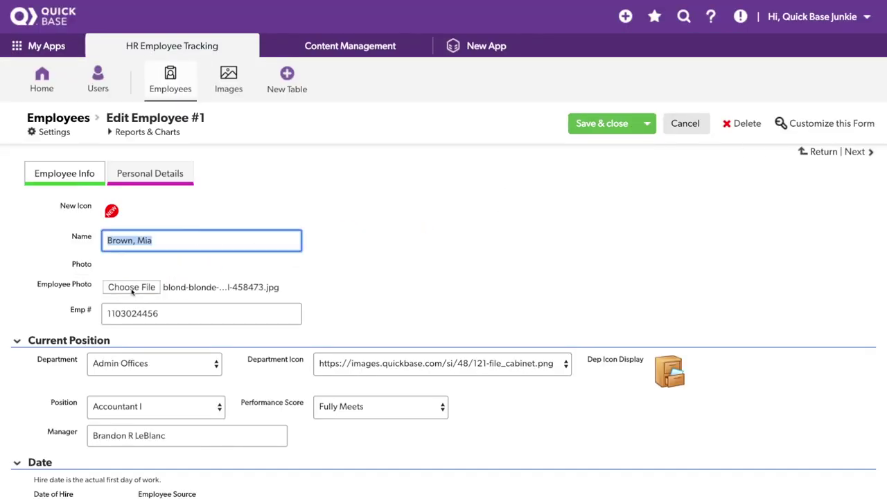
left_click(628, 131)
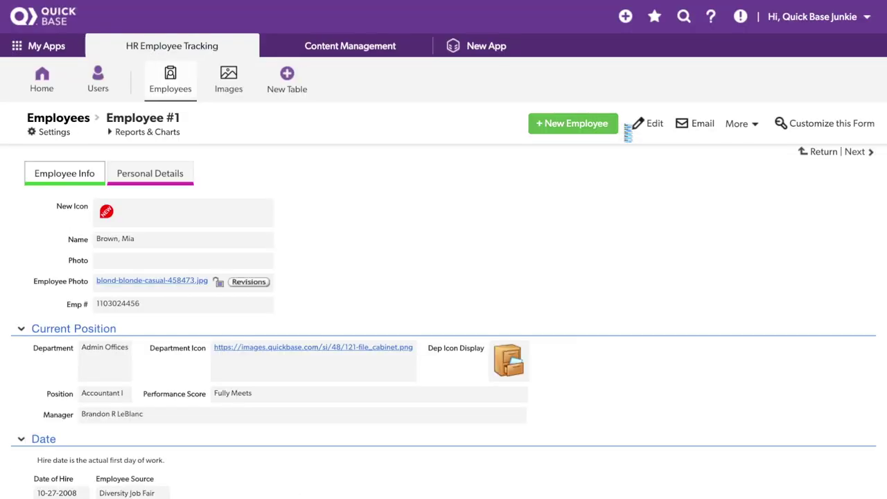
left_click(82, 262)
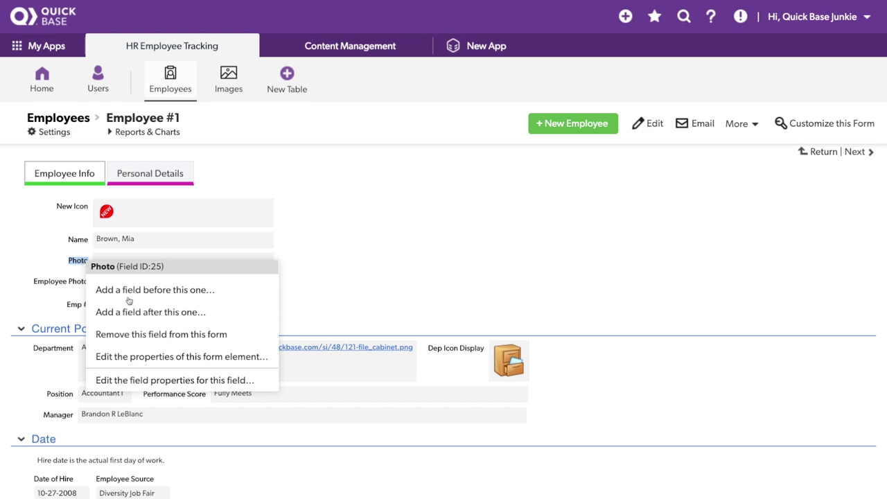
left_click(253, 381)
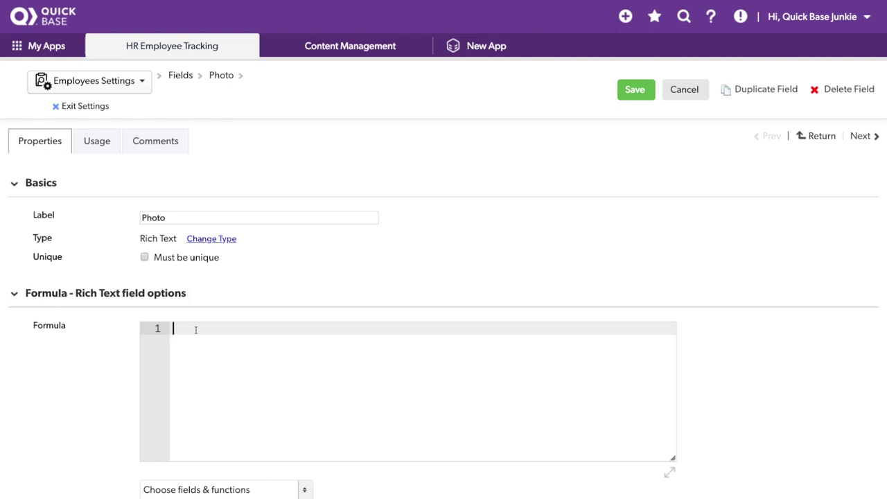
Step: Start the Photo formula with var text URL = URLRoot() & "up/" & Dbid()
type("var text URL =")
type("URLRoot()")
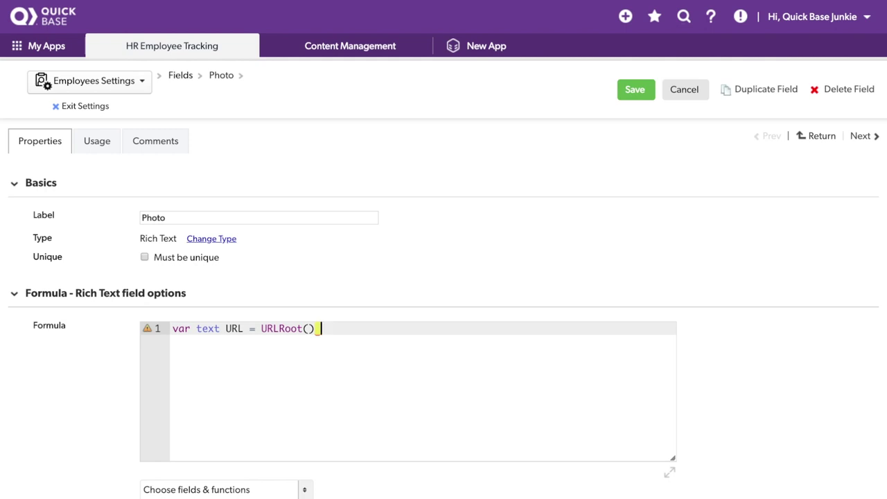
type("& \"up/\" & Dbid")
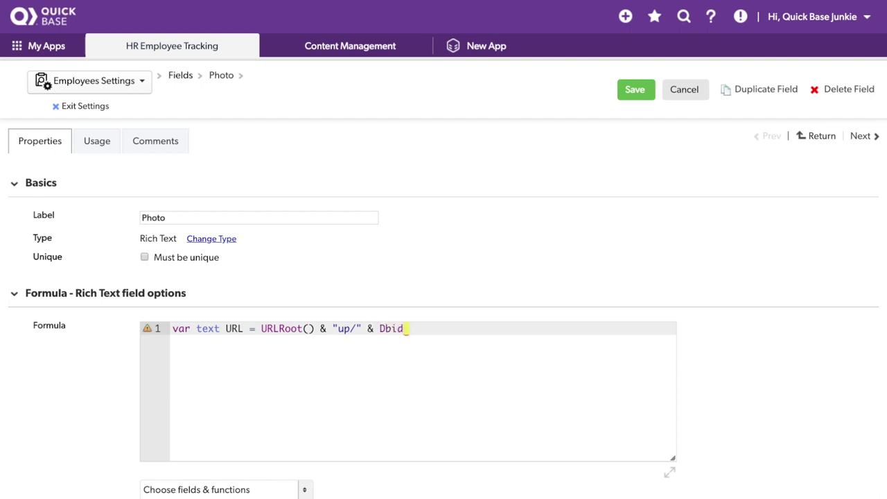
type("()")
Step: Finish formula line 1 with & "a/r" & [Record ID#] & "/e24/v0"; and begin a new line
type("& \"\"a/r")
key("Right")
type("& [Record ID#]")
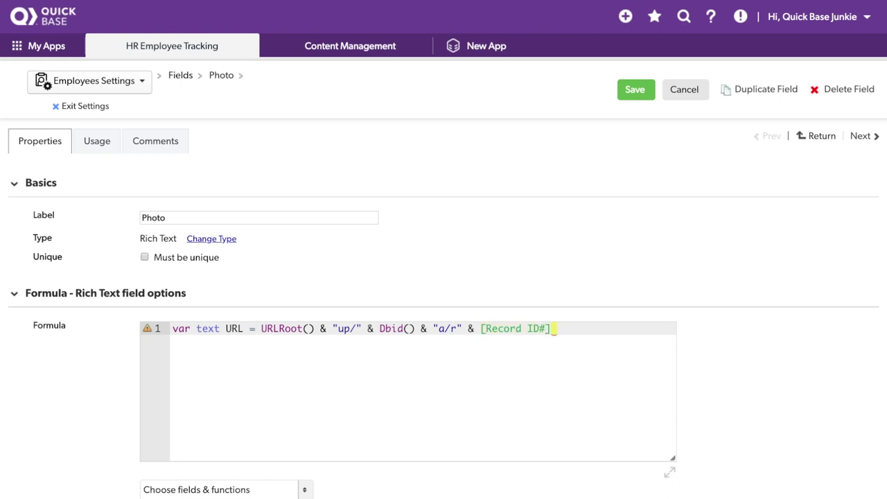
type("& \"/e")
type("24/v0")
key("Right")
type(";")
key("Return")
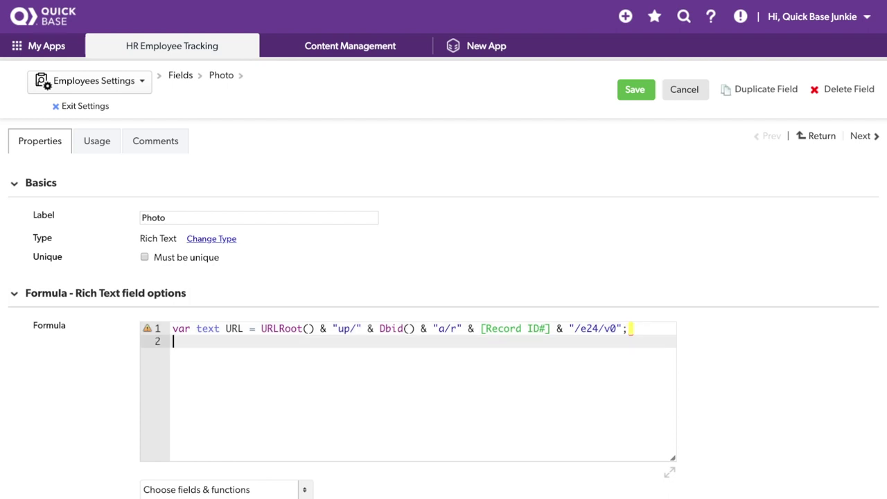
Step: Add the line "<img src='" & $URL & "' width='48'>" and save the Photo formula
key("Return")
type("\"")
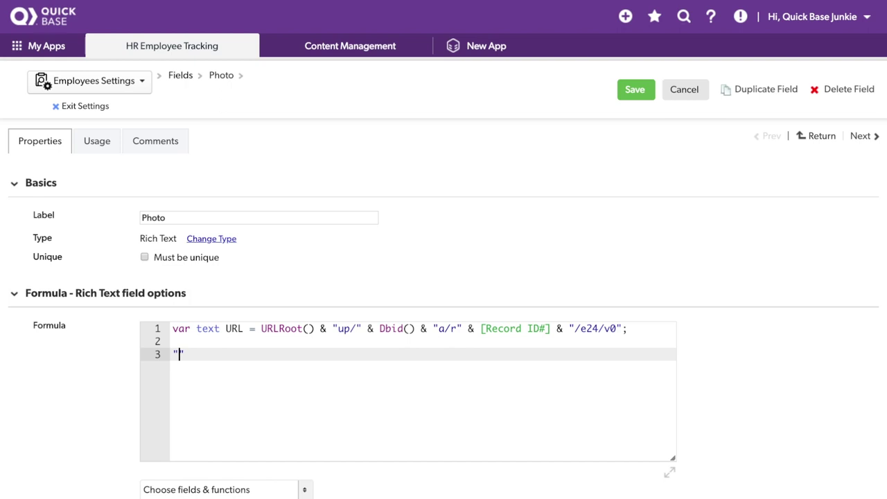
type("<img src='\" &")
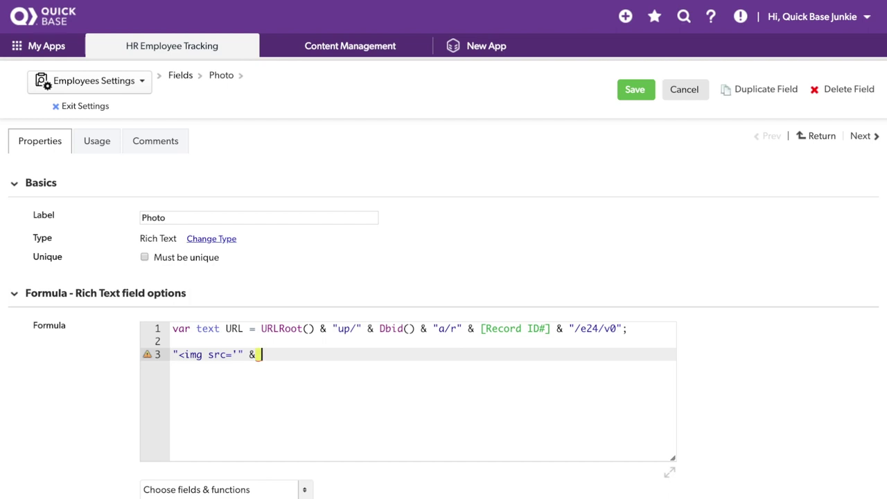
type("$UR")
type("L")
type(" & ")
type("\"\"")
type("'")
type(" width")
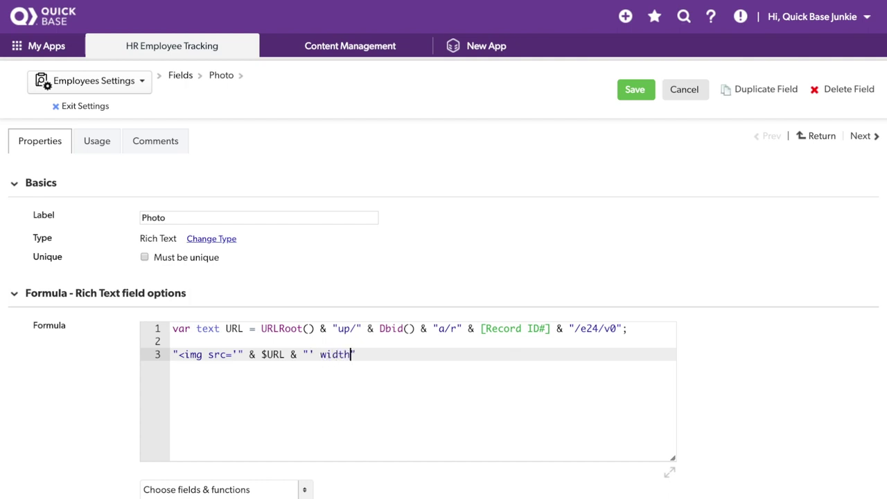
type("='")
type("48'>")
left_click(634, 89)
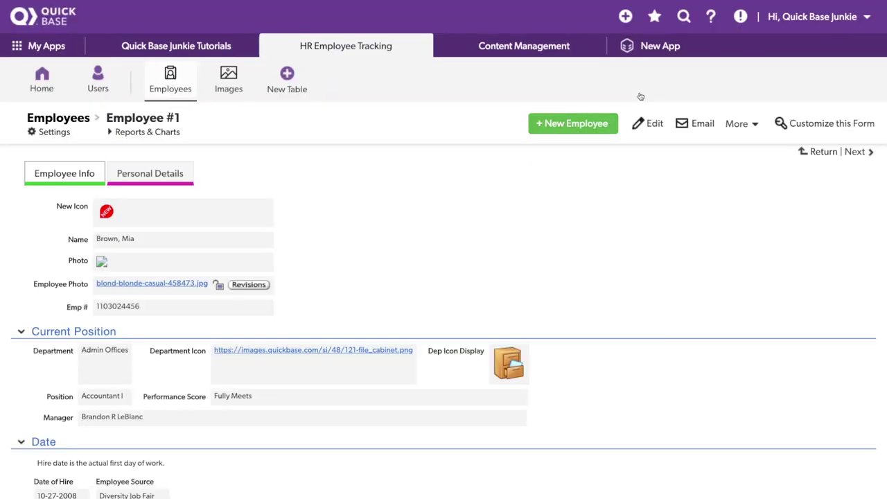
Step: Insert the missing / before a/r in the Photo formula's first line and save
right_click(82, 264)
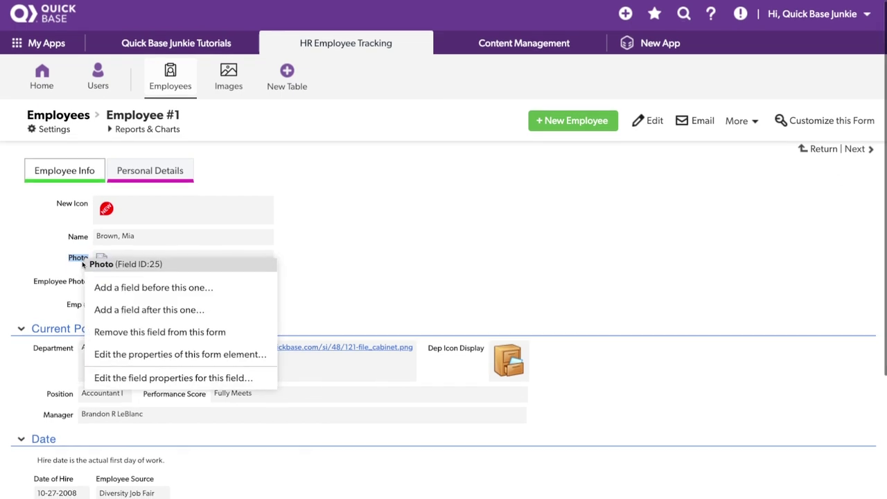
left_click(173, 378)
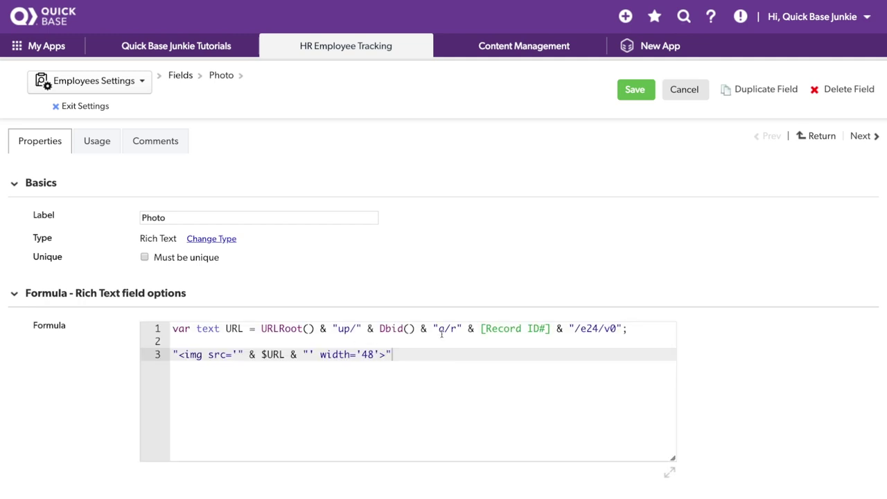
left_click(438, 329)
type("/")
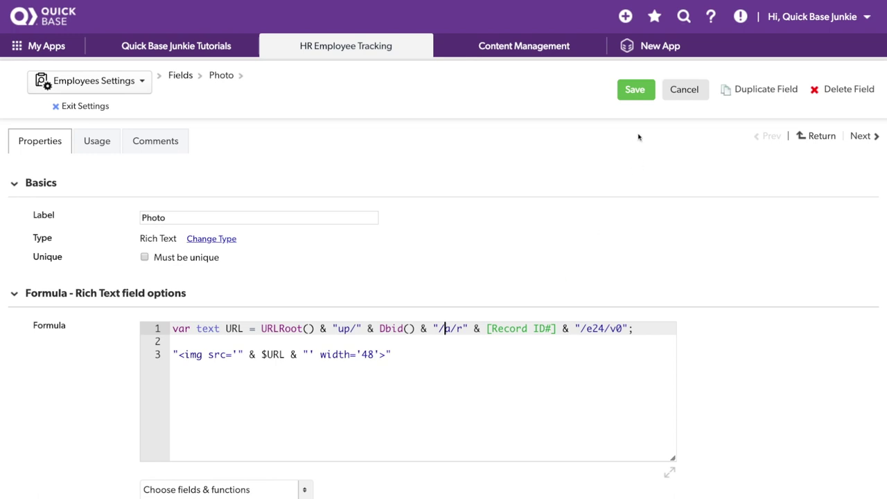
left_click(635, 90)
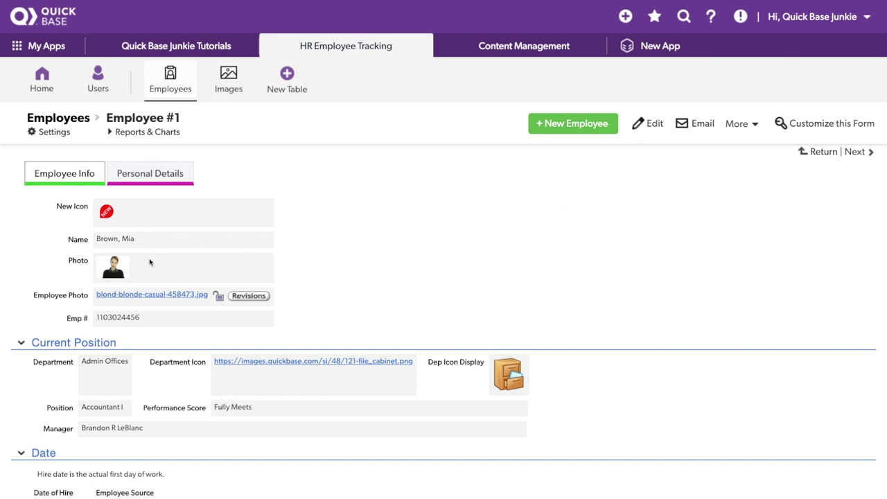
right_click(79, 267)
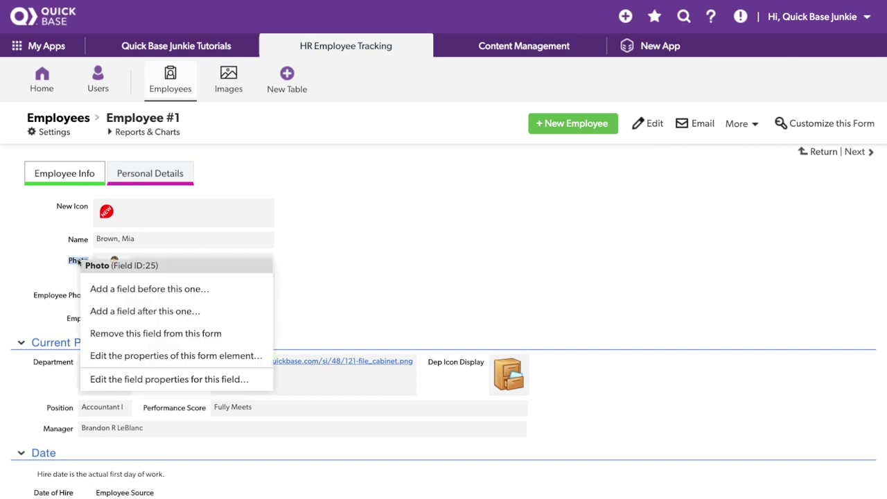
left_click(160, 379)
left_click(319, 354)
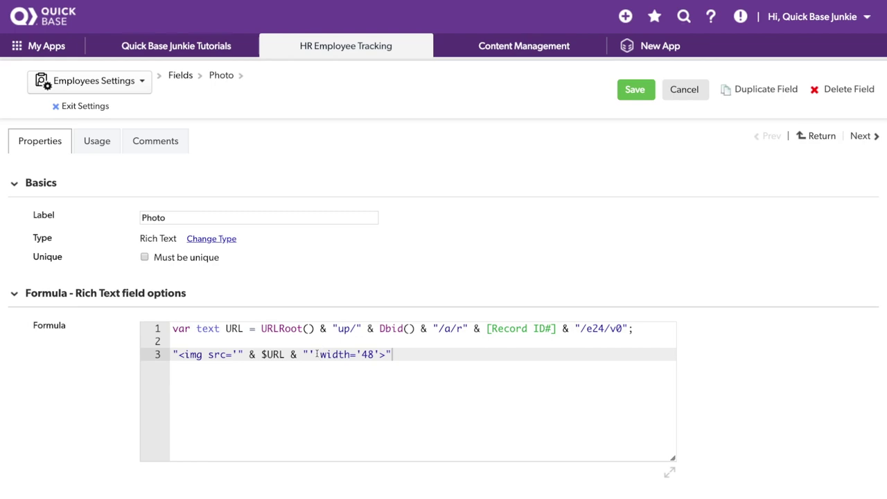
left_click(379, 354, "shift")
key("BackSpace")
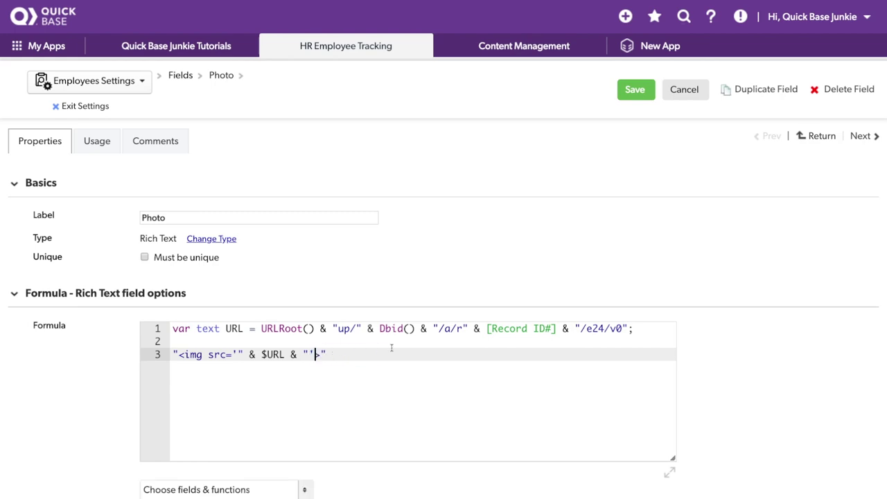
left_click(631, 90)
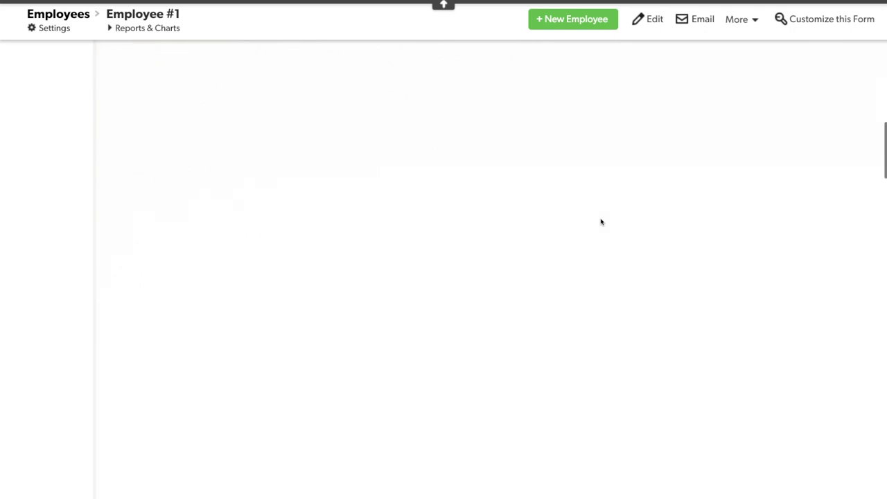
scroll(601, 222, "down", 5)
scroll(600, 221, "up", 8)
scroll(601, 221, "up", 4)
left_click(78, 259)
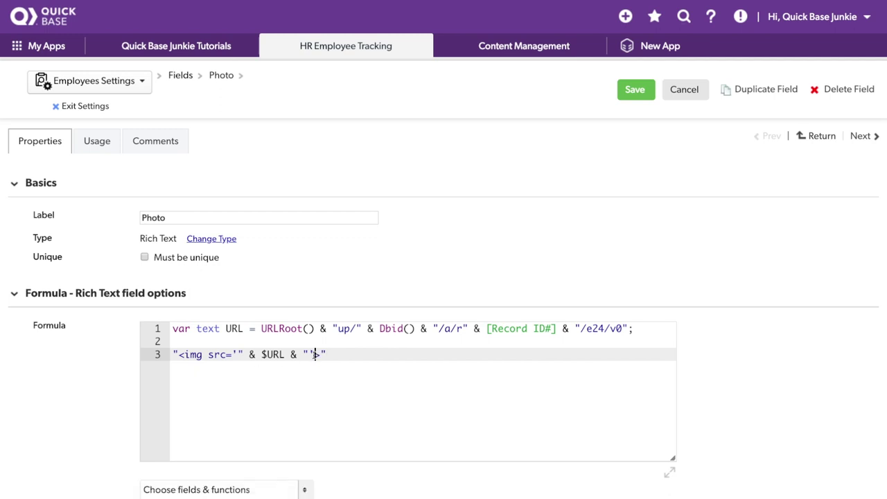
type("width='48'")
left_click(634, 91)
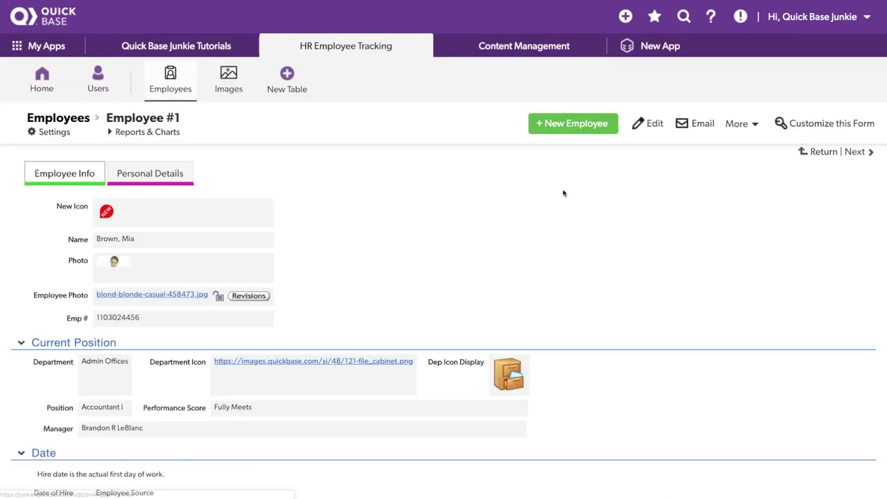
Step: From the Employees report's Photo column header, open the Photo field's properties
left_click(173, 81)
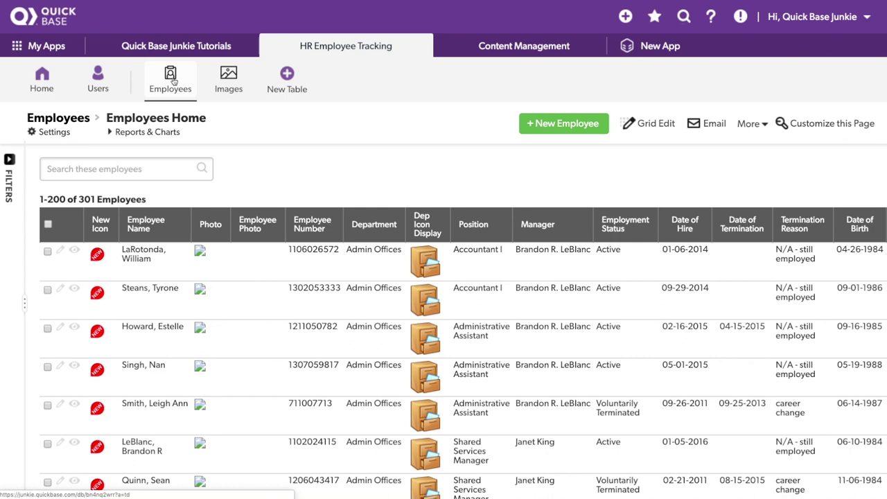
left_click(219, 226)
left_click(139, 368)
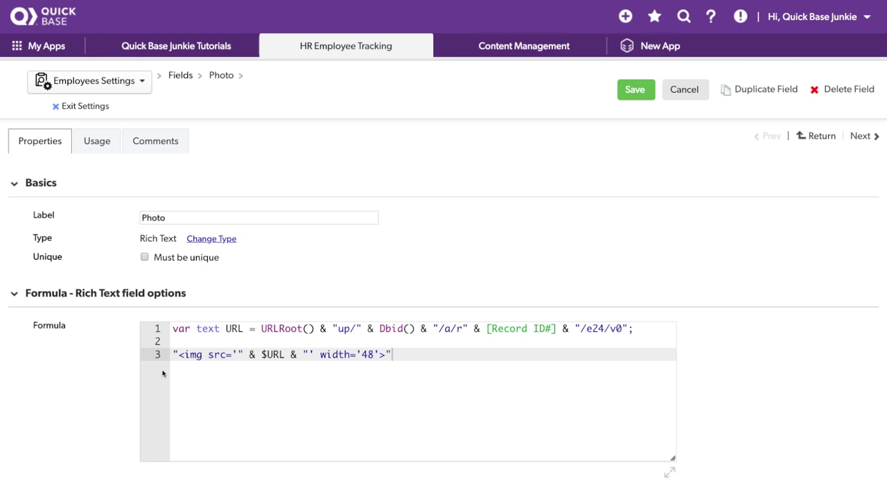
Step: Wrap the img line in If([Employee Photo]="","", ...) so photoless records show nothing, then save
left_click(172, 354)
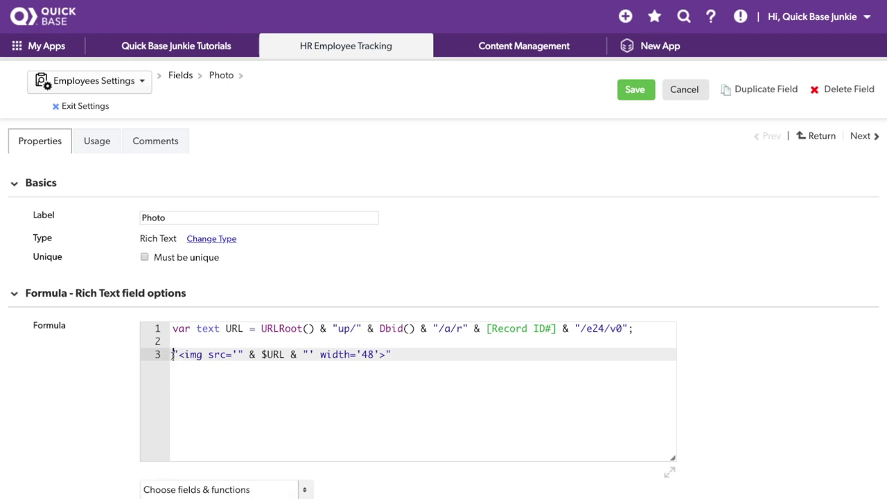
type("If")
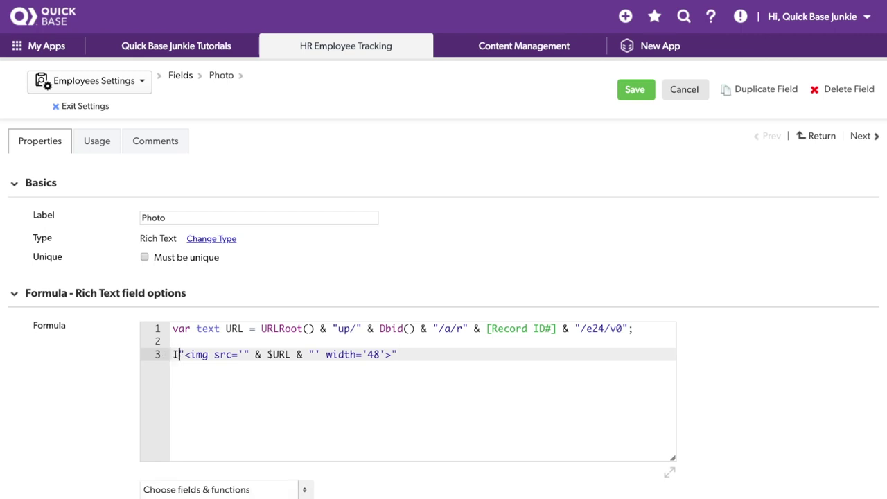
type("(")
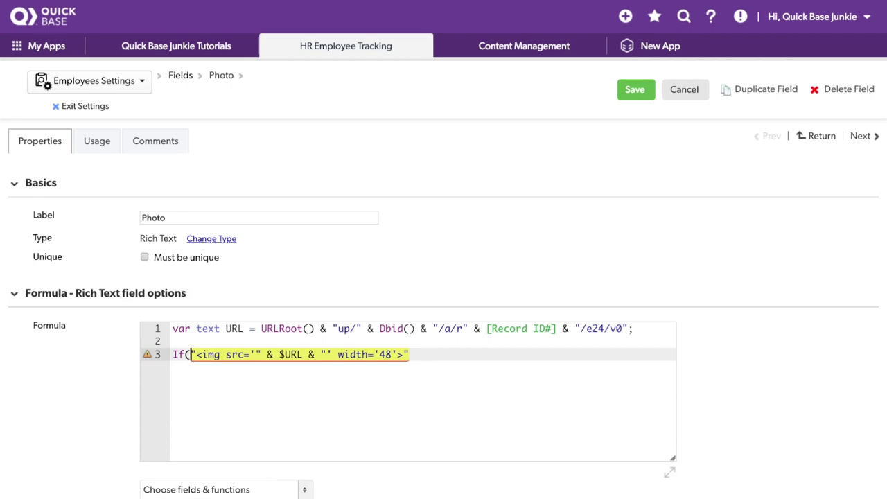
left_click(263, 486)
type("phot")
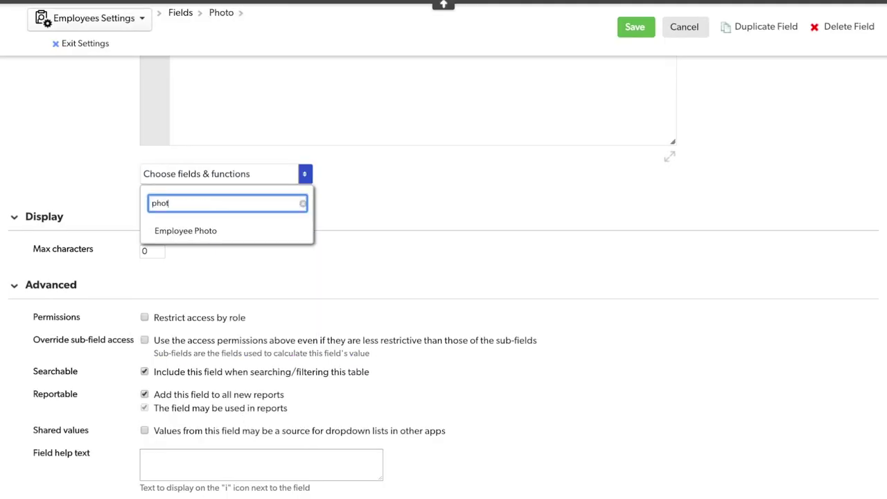
left_click(208, 232)
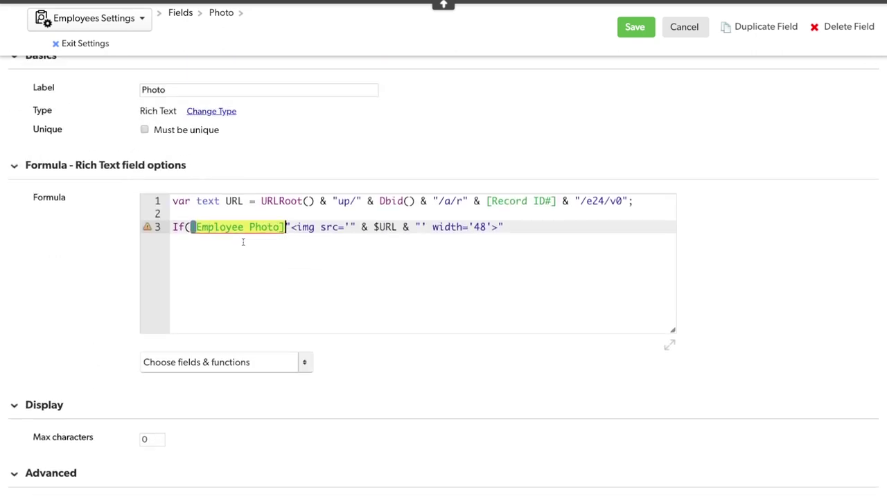
scroll(277, 250, "up", 1)
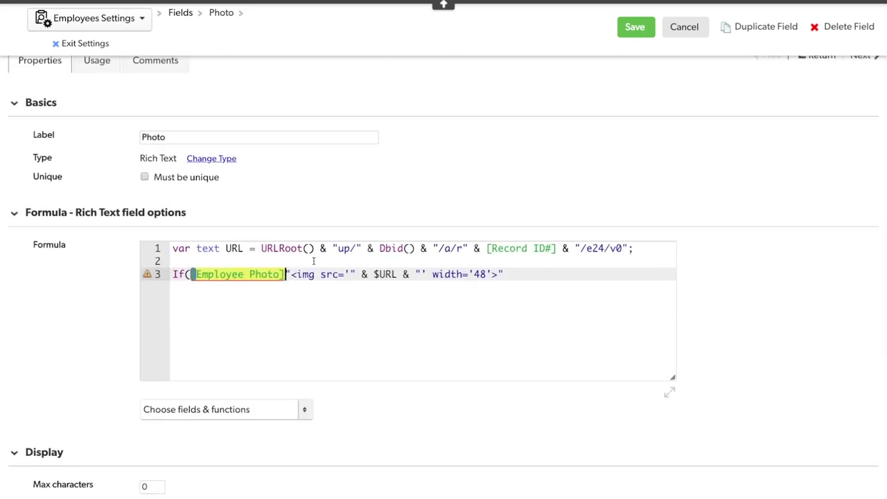
type("=\"")
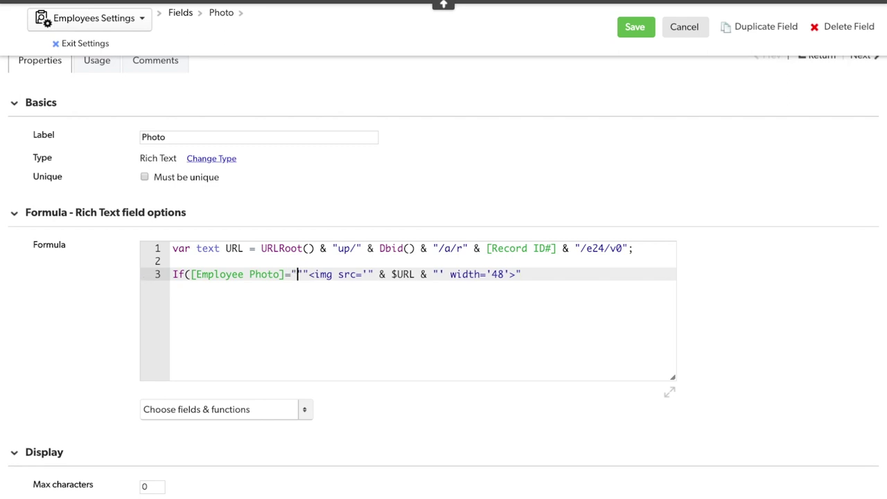
type("\"")
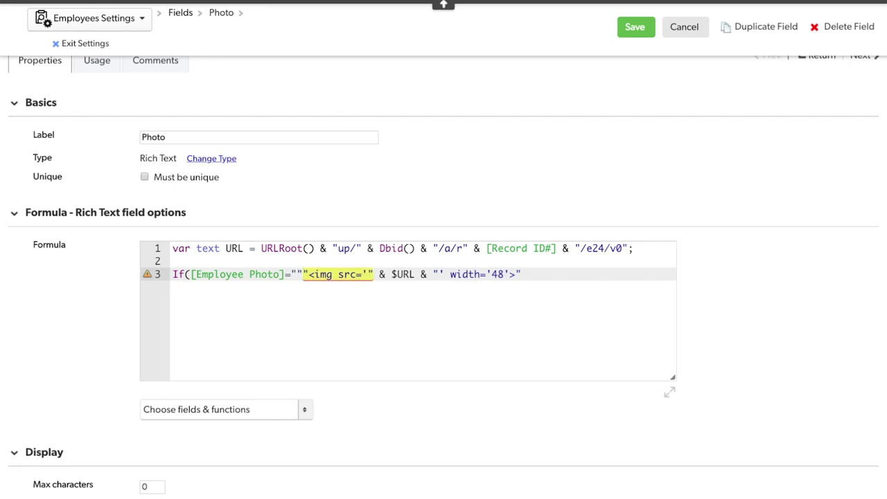
type(",")
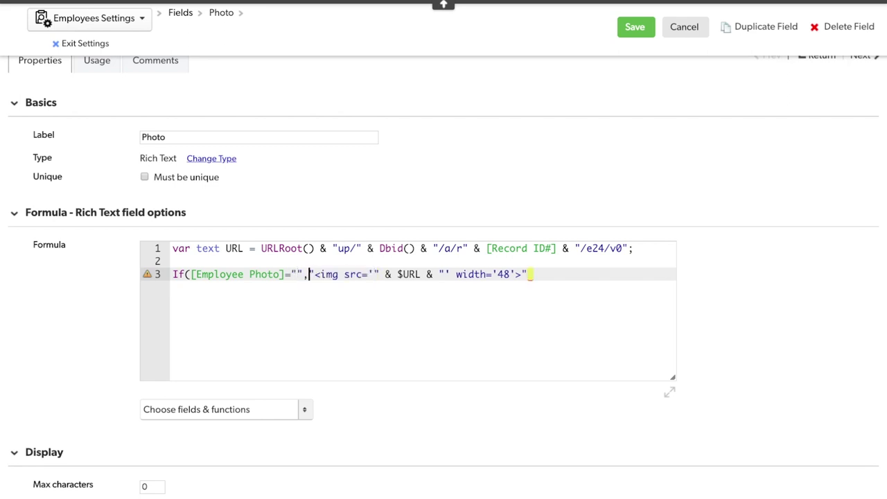
type("\"\"")
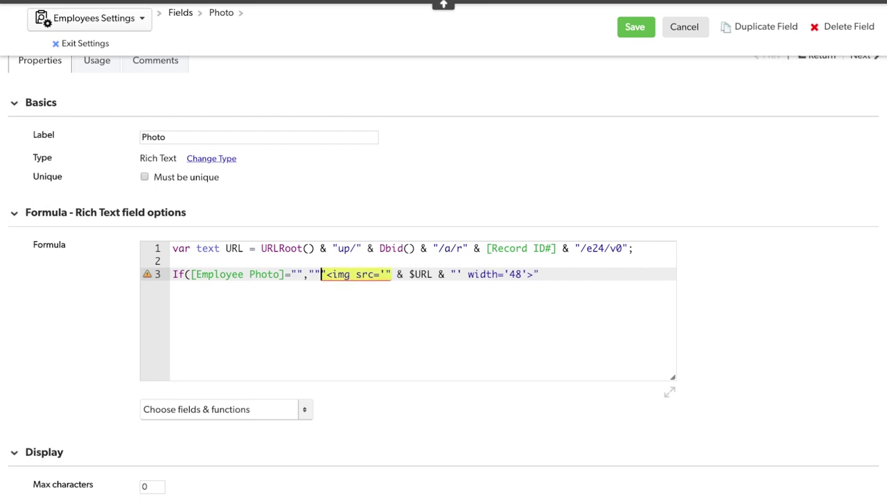
type(",")
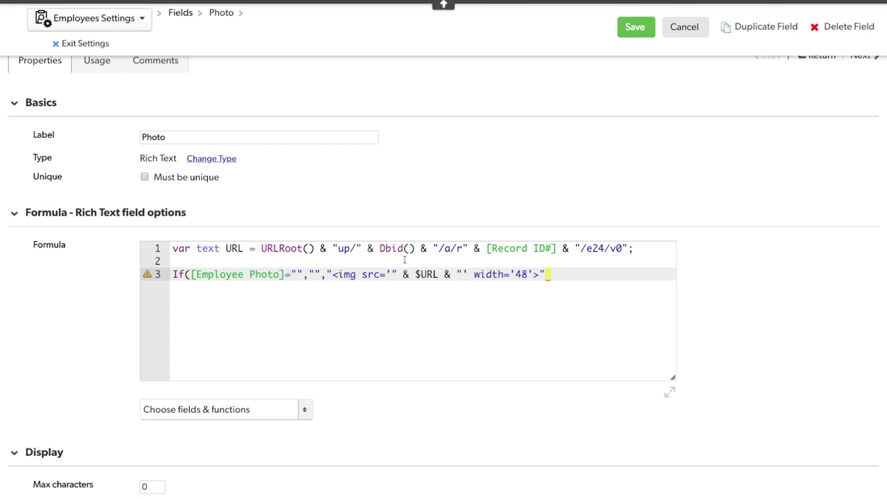
type(")")
left_click(629, 34)
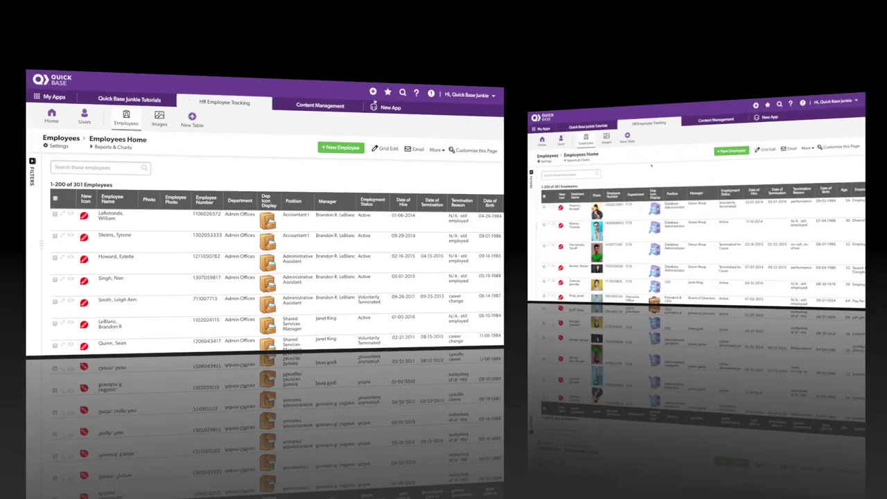
Step: Scroll down the Employees report to check the photo thumbnails in the Photo column
scroll(352, 153, "down", 2)
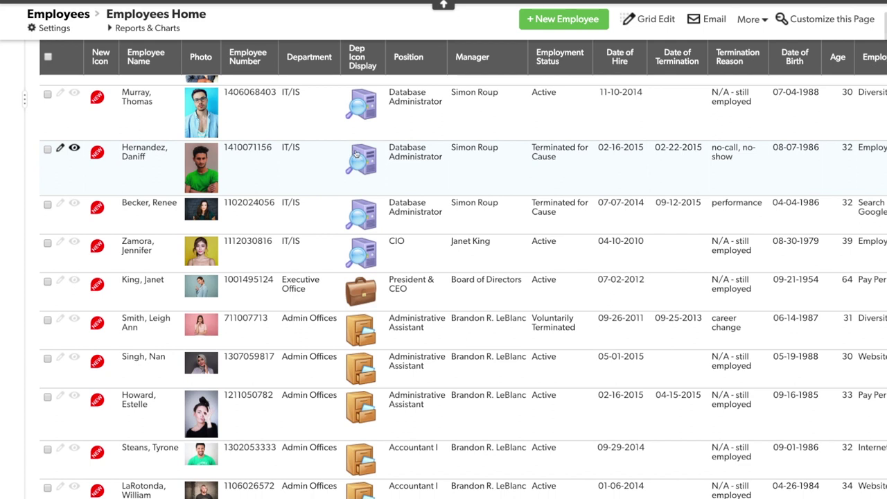